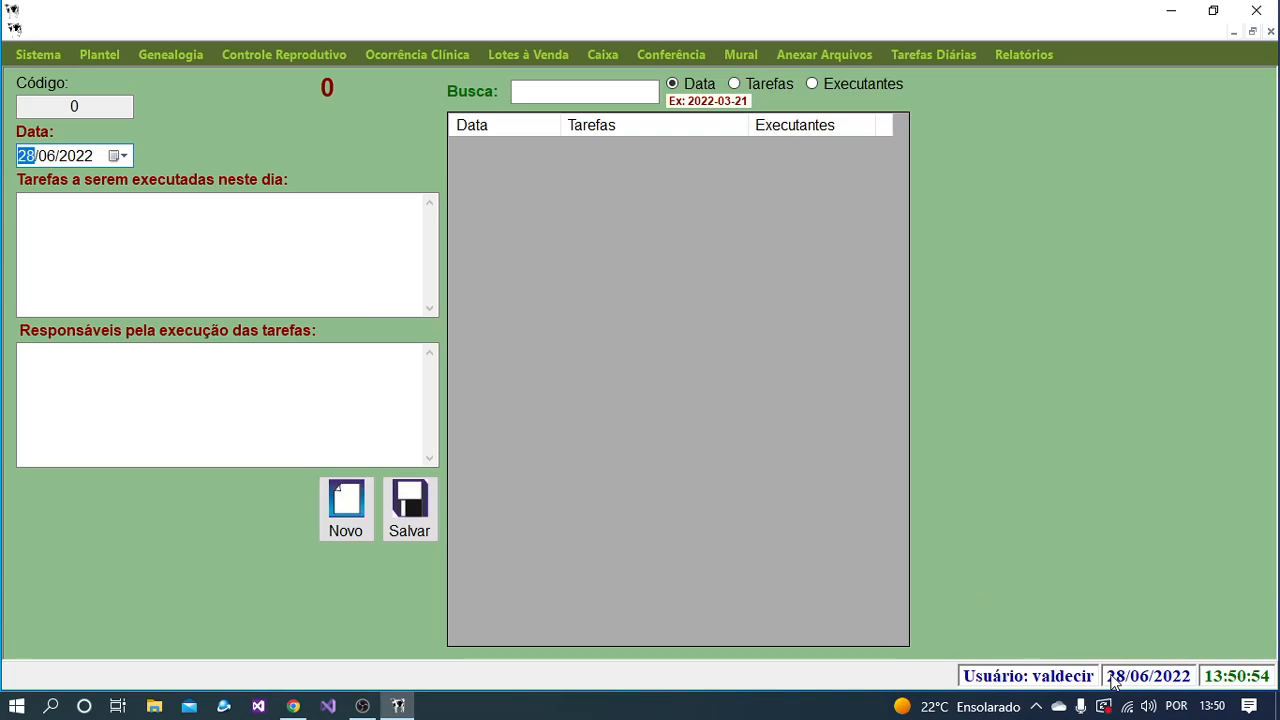
Step: Set the new record's date to 29/06/2022 and enter the task "Consertar a cerca do lado norte"
left_click(1150, 683)
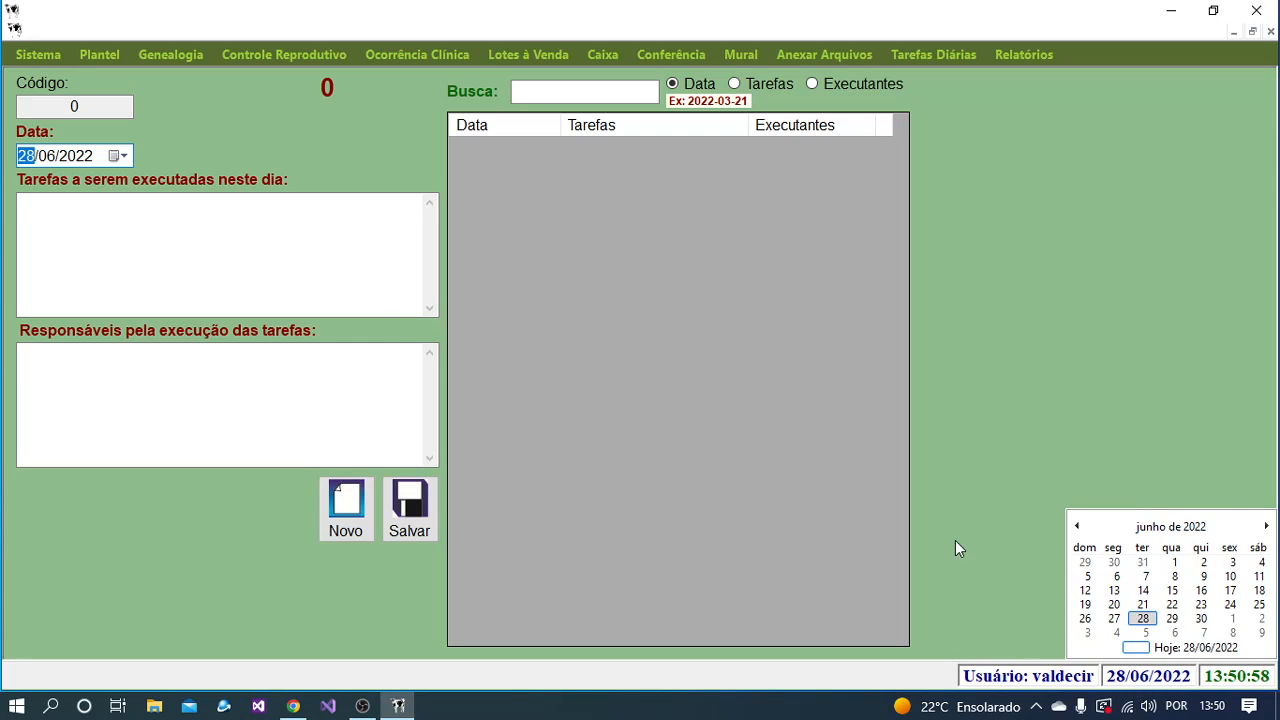
left_click(980, 502)
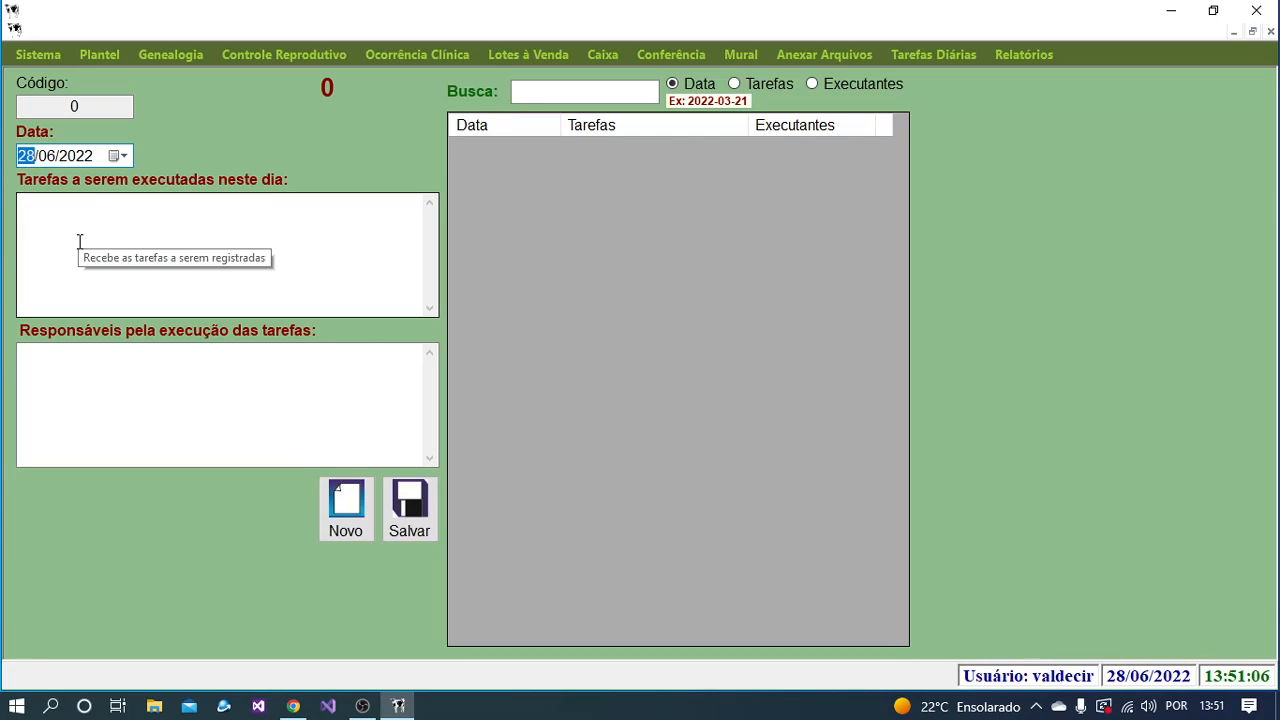
key("Up")
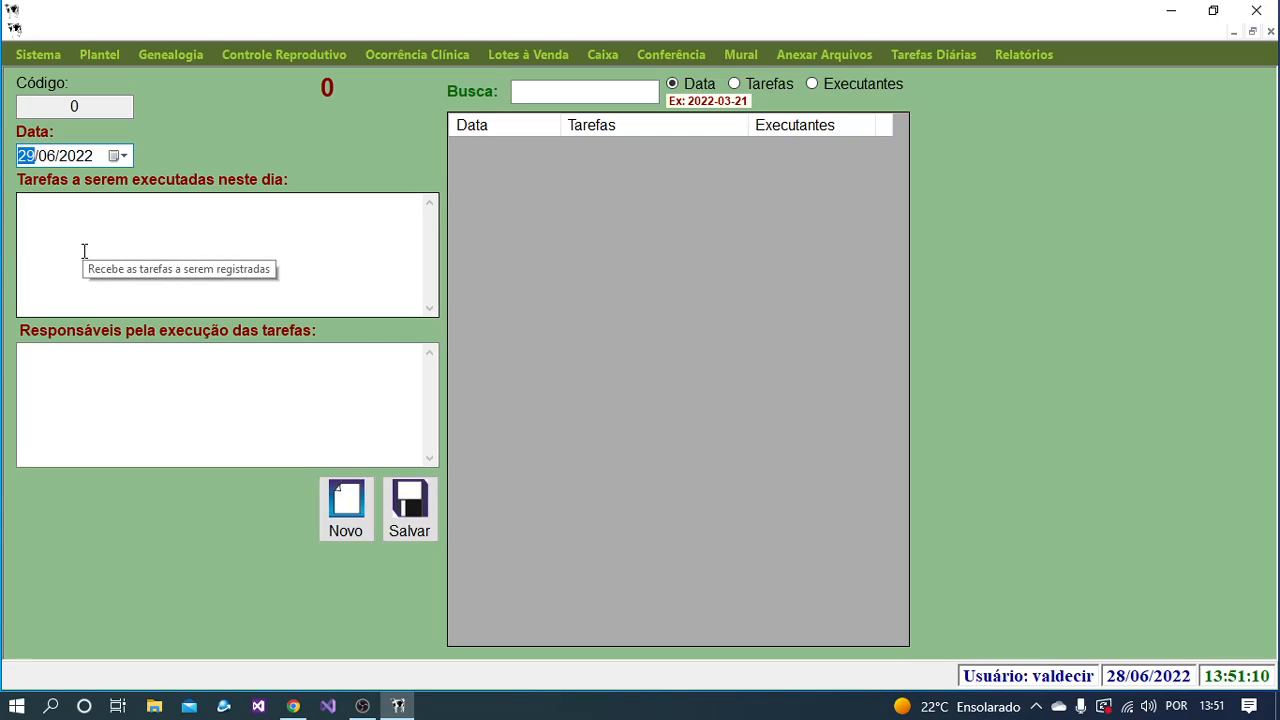
left_click(138, 225)
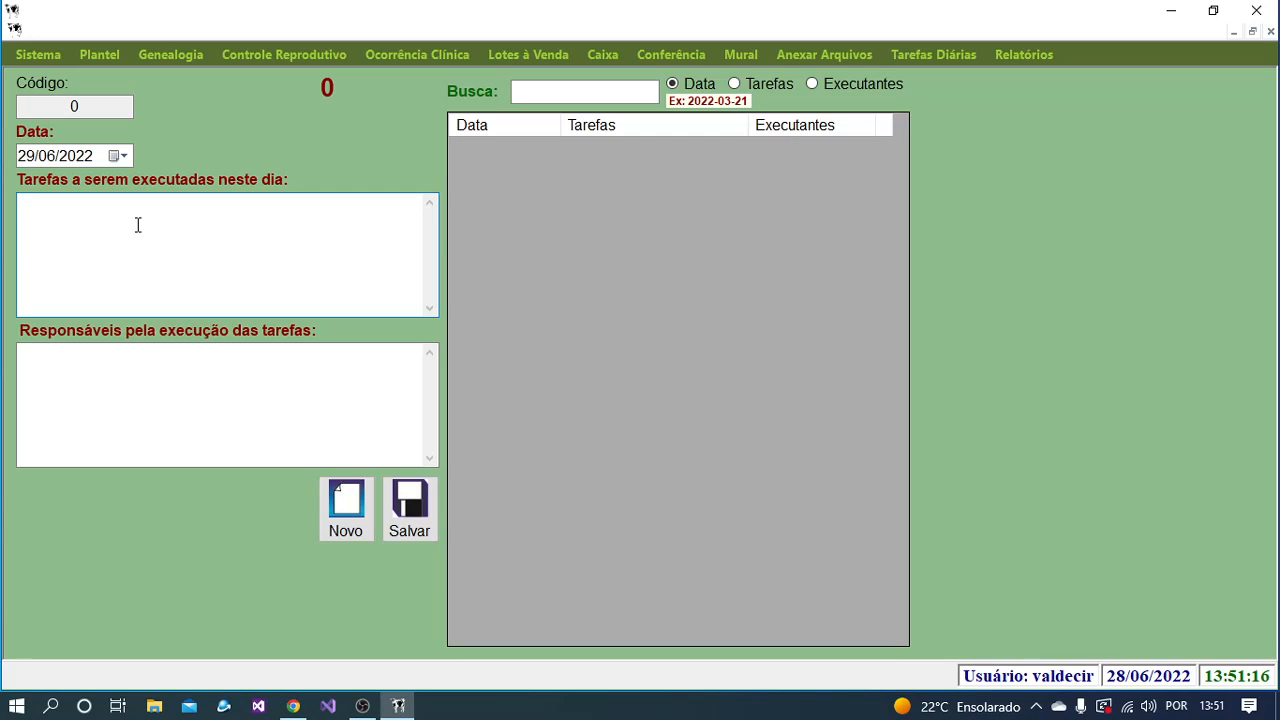
type("Consertar a cerc")
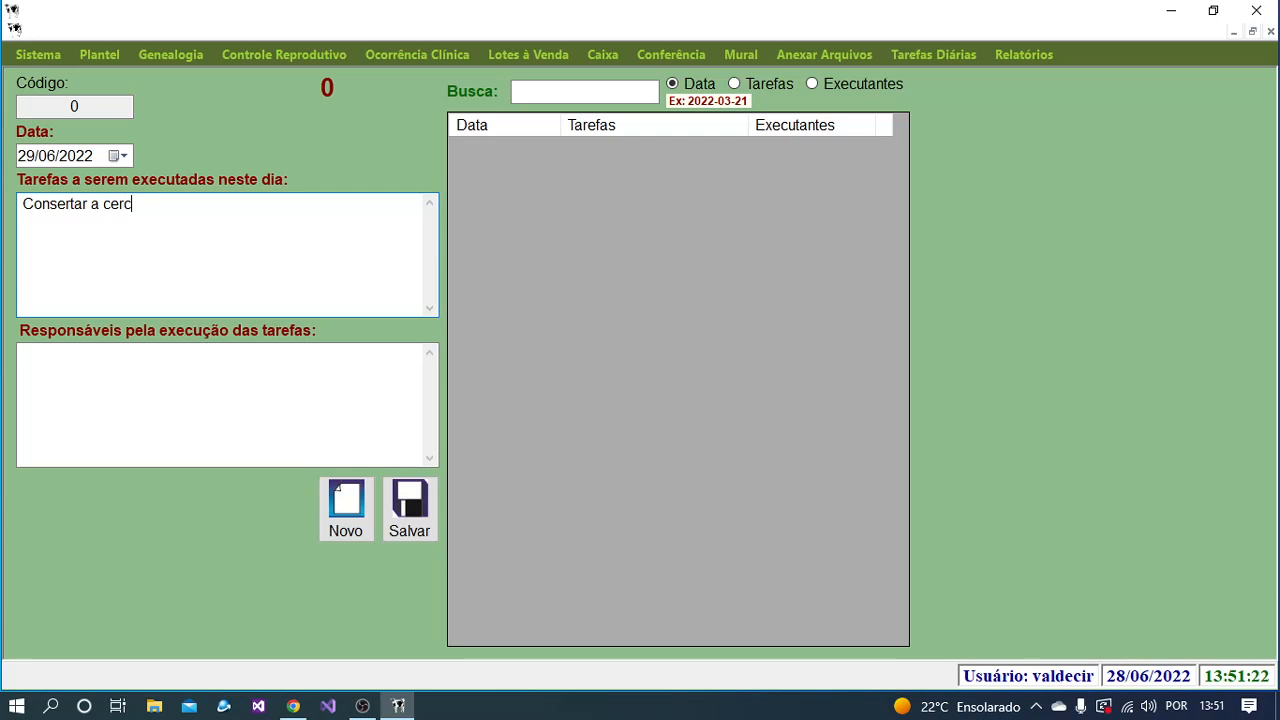
type("a do lado norte")
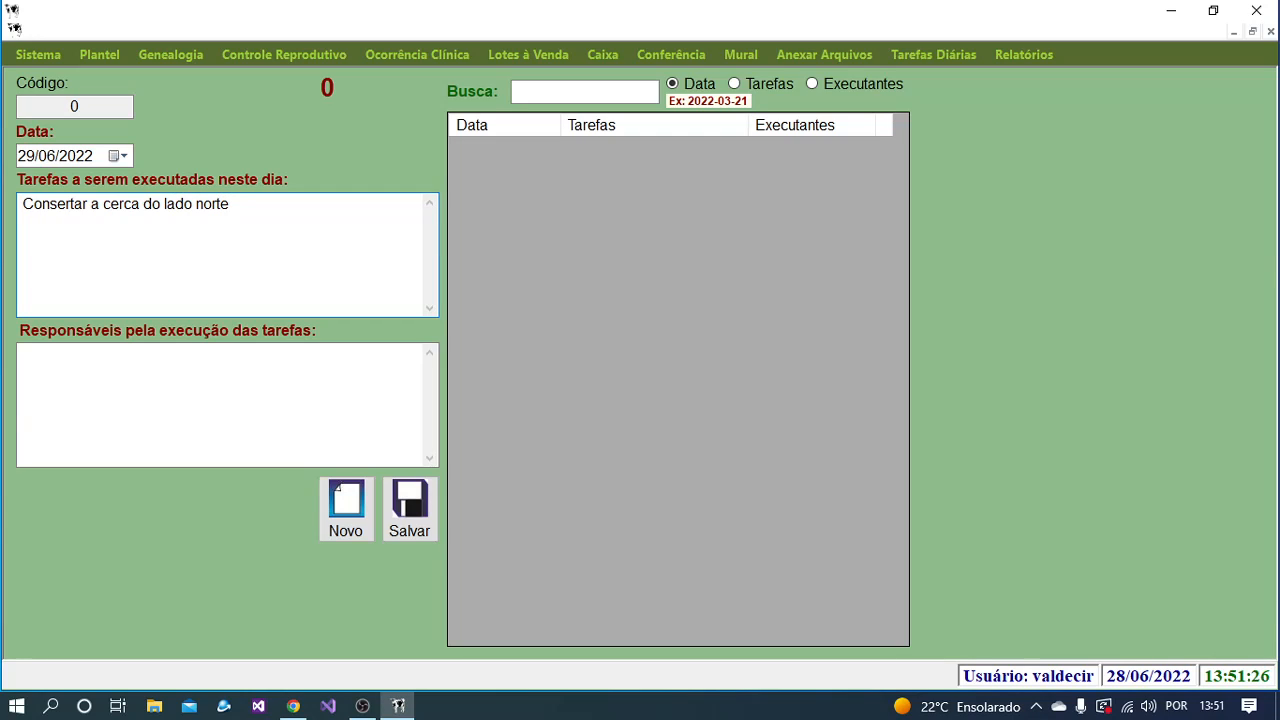
Step: Enter the first names of the two workers responsible for the fence repair and save the record
left_click(126, 383)
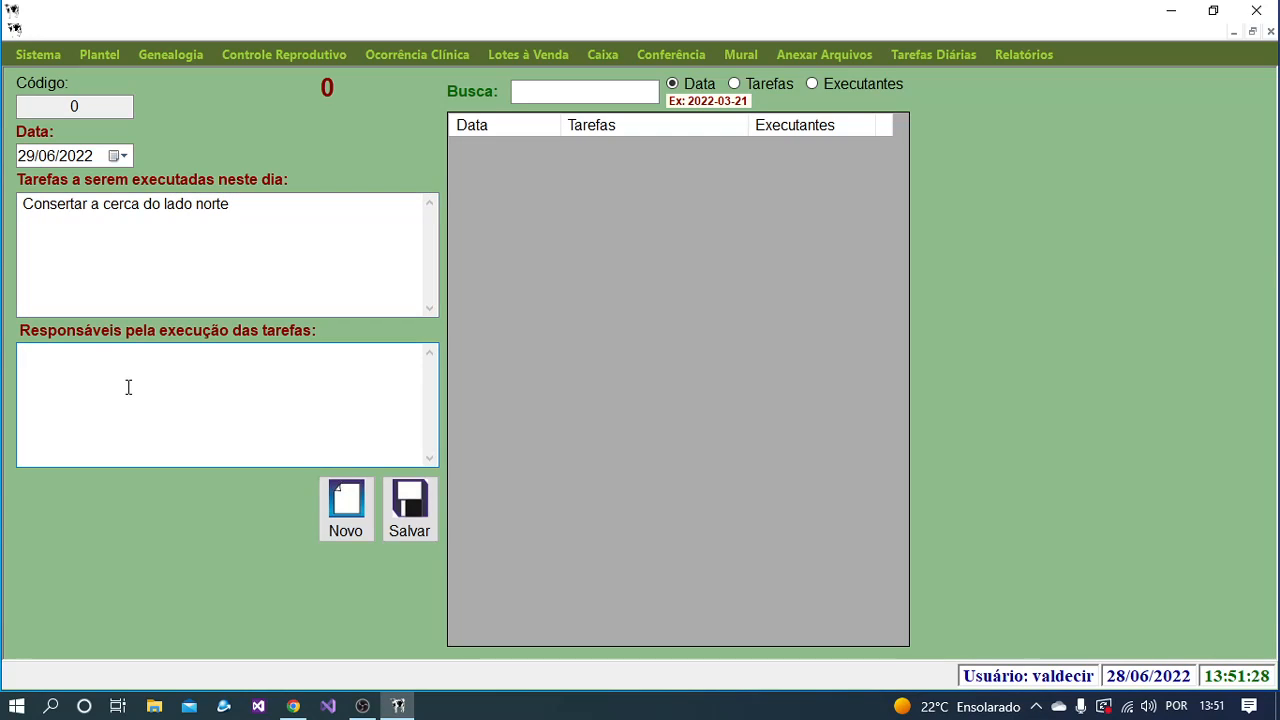
type("João, Pedrinho")
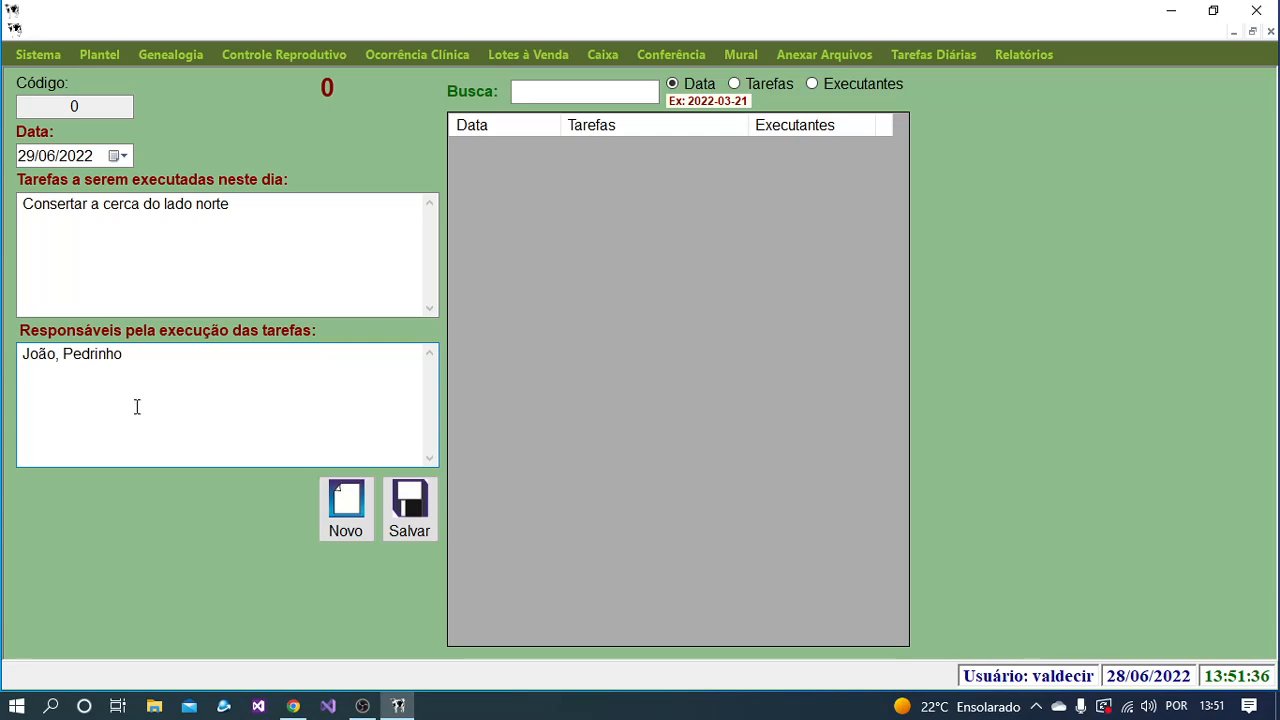
left_click(407, 528)
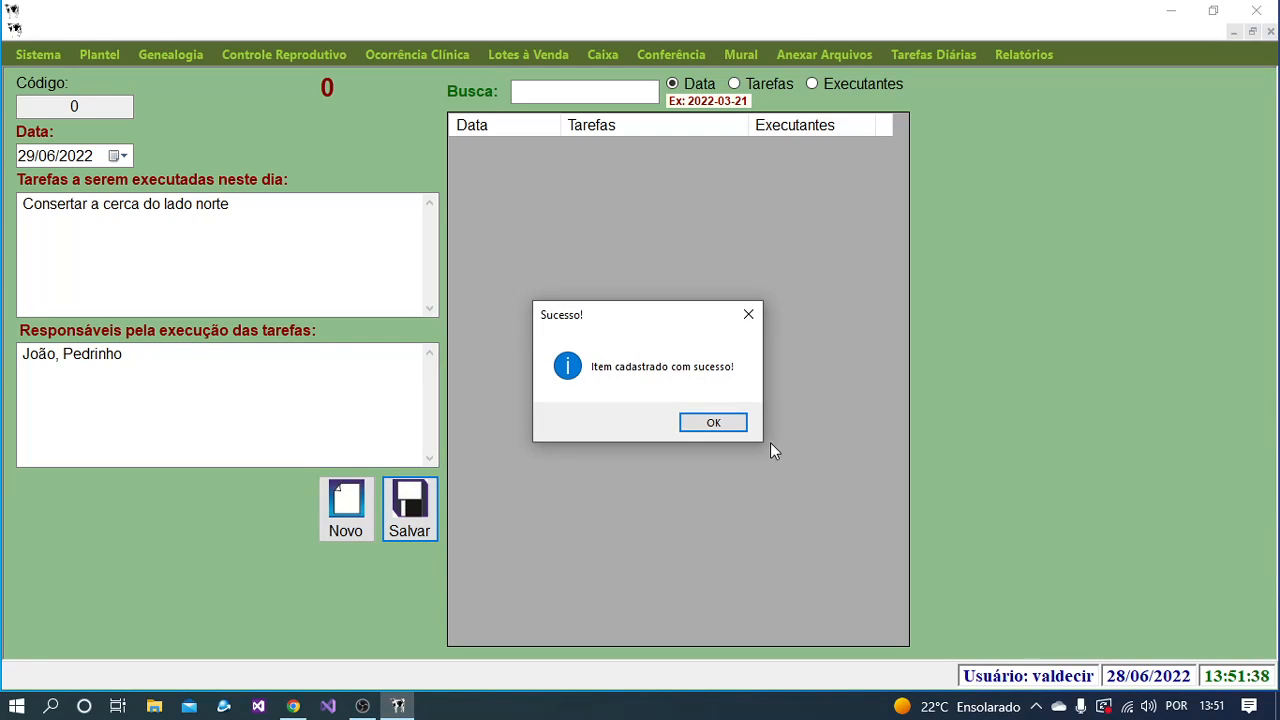
left_click(734, 423)
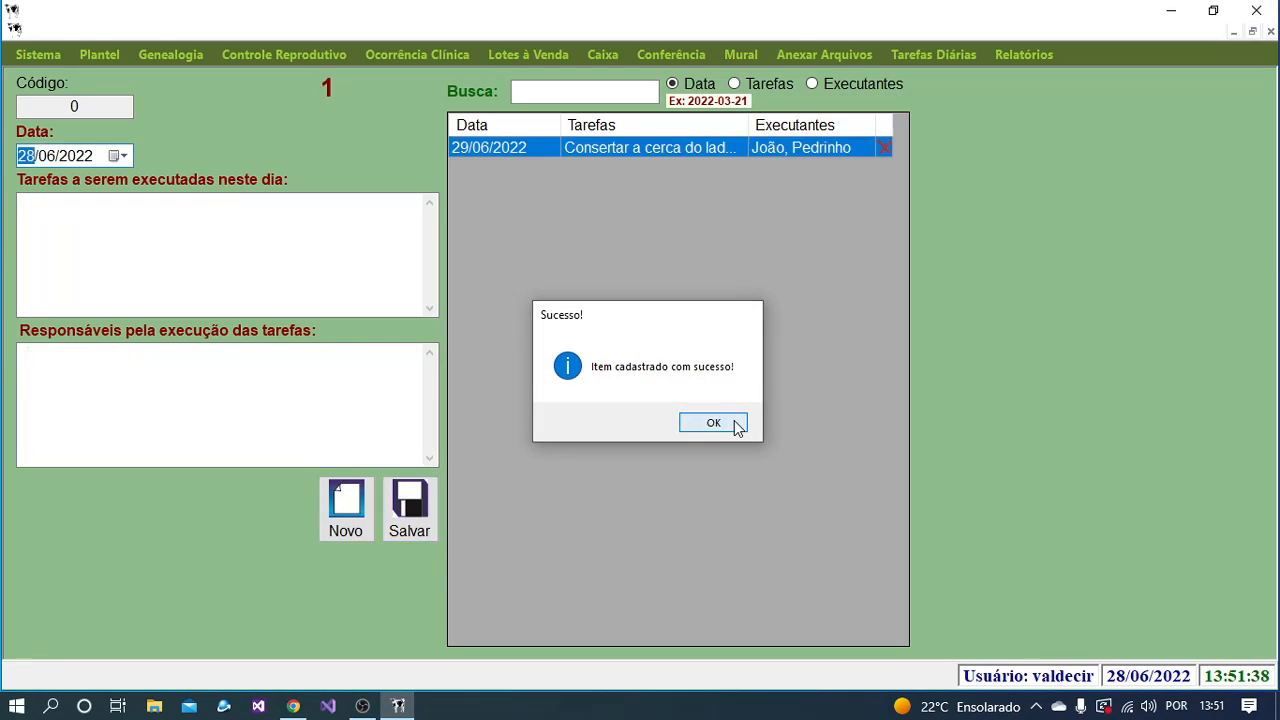
Step: Load the saved fence record, extend its task text to "Consertar a cerca do lado norte da fazenda", and save the change
left_click(606, 149)
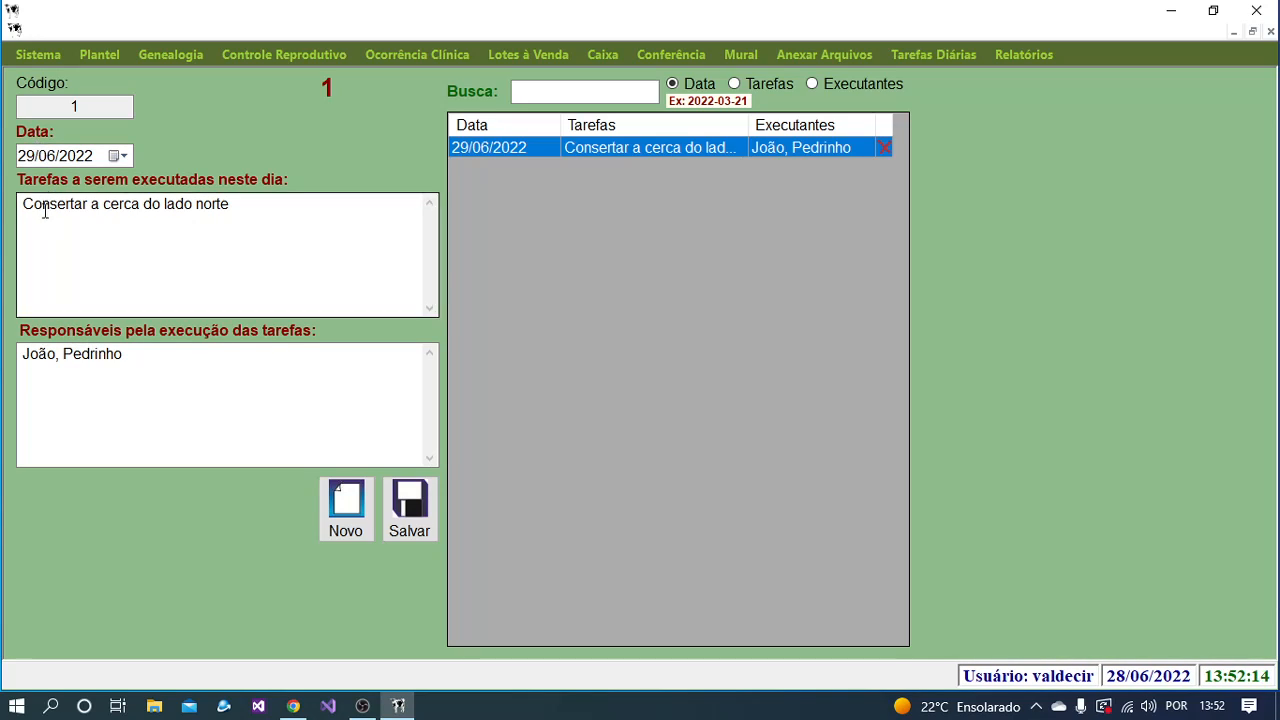
double_click(75, 107)
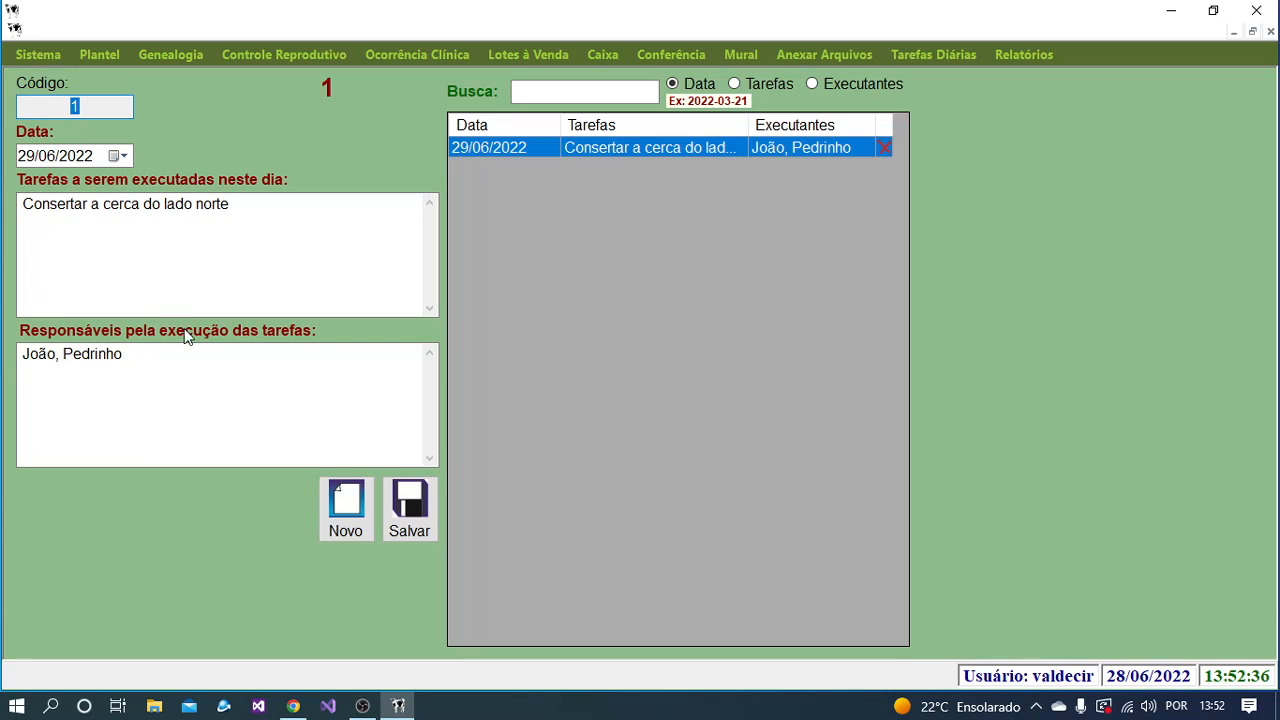
mouse_move(333, 368)
left_click(608, 280)
left_click(260, 207)
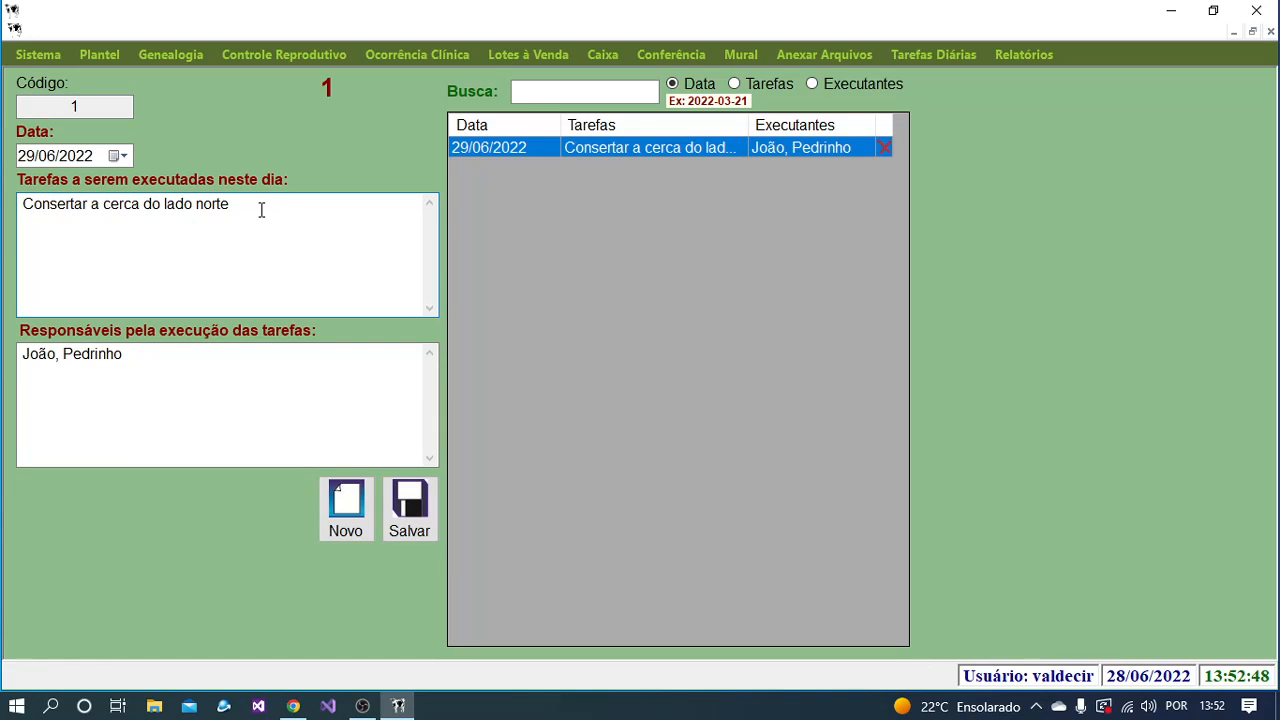
type("da fazenda")
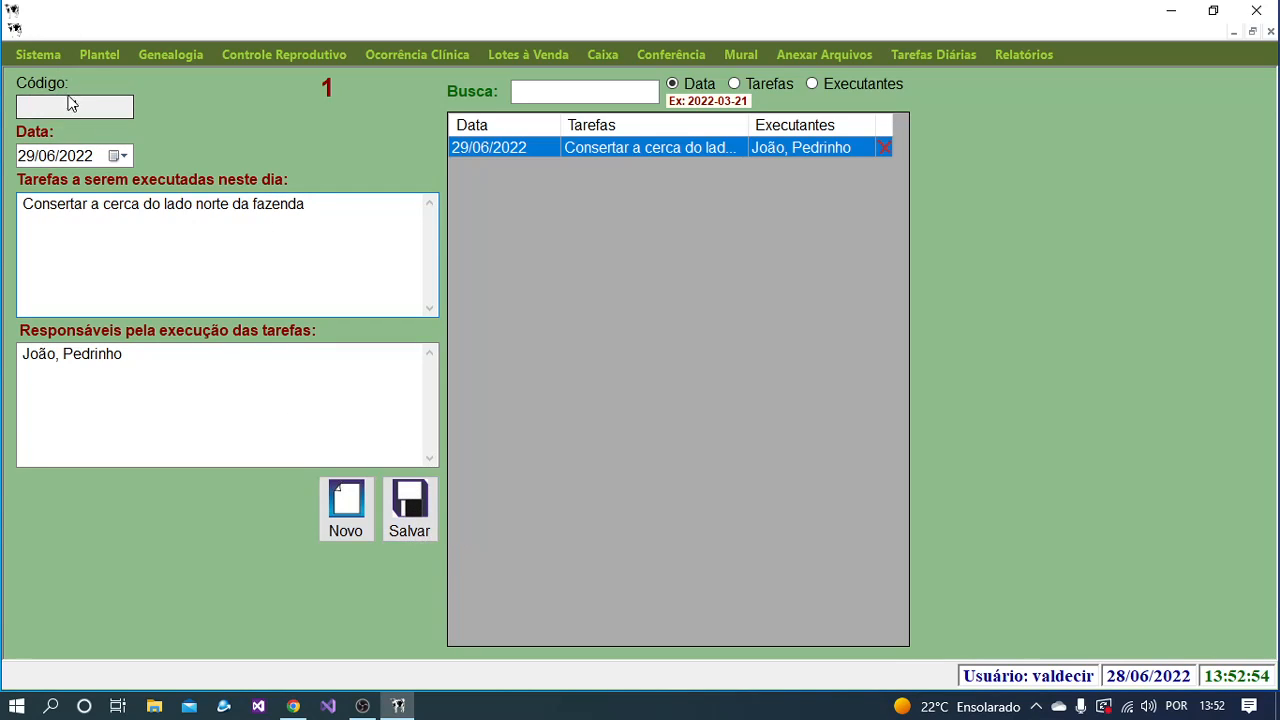
left_click(418, 527)
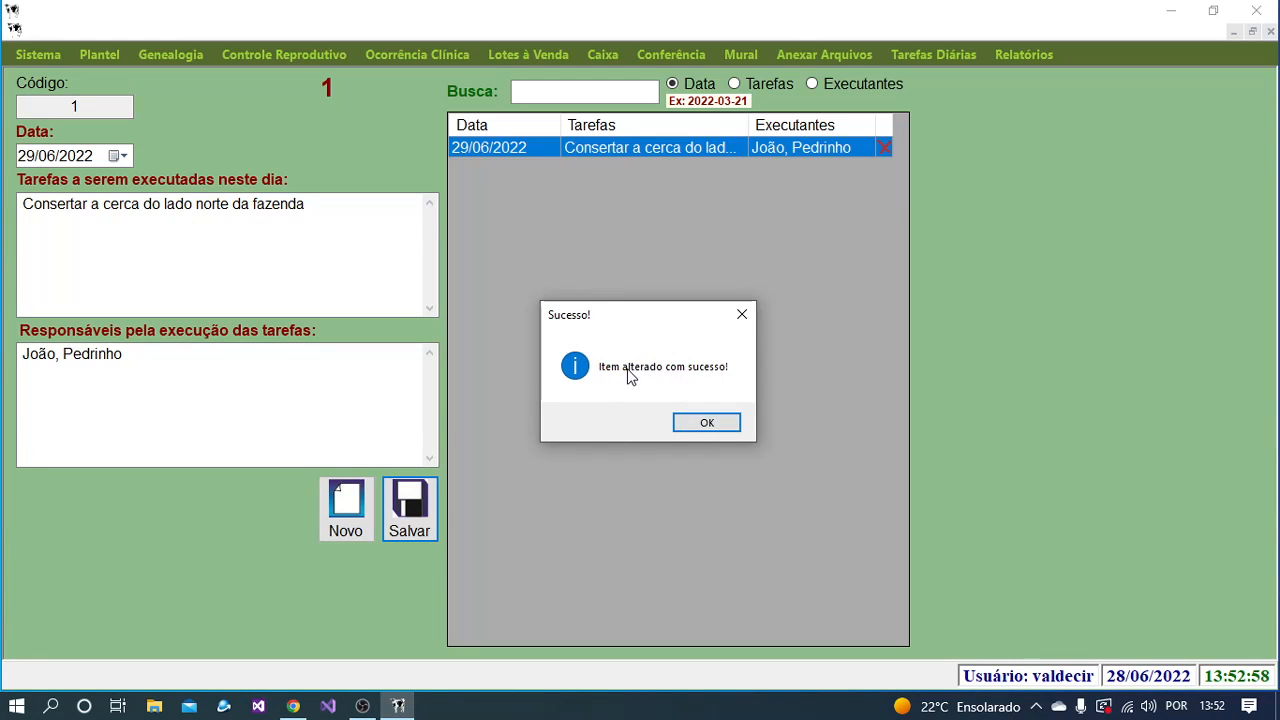
left_click(692, 424)
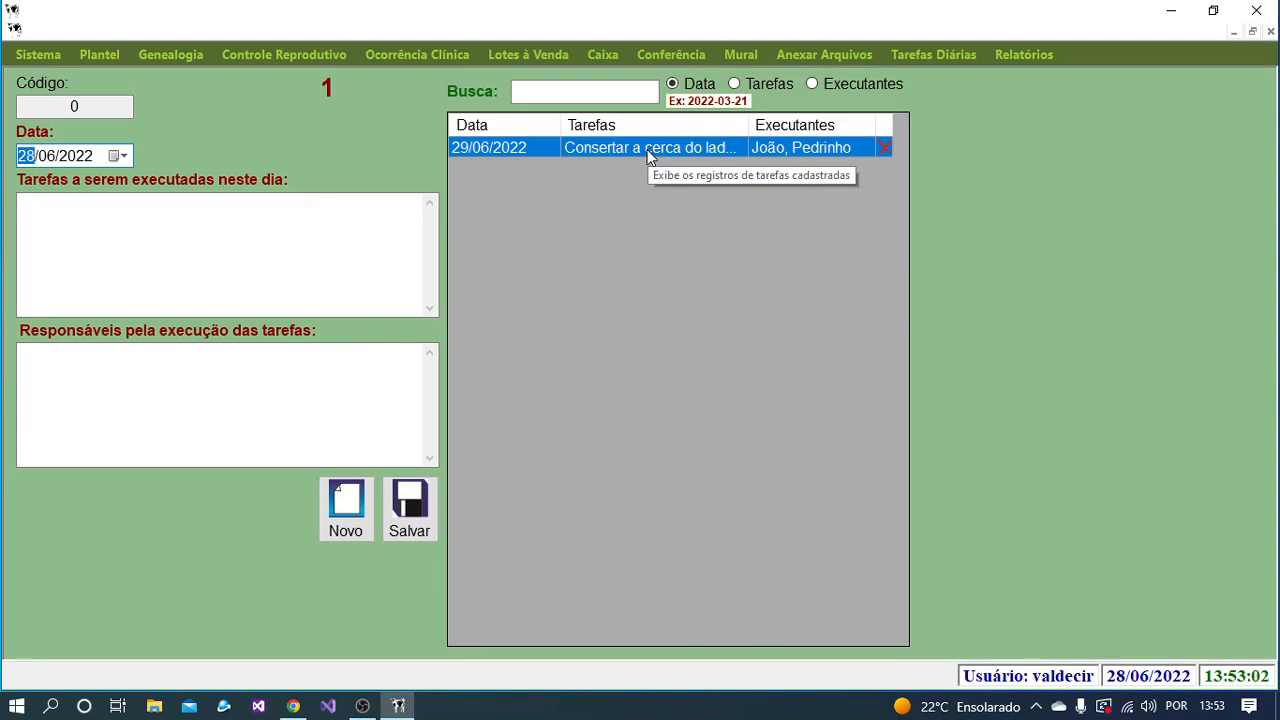
Step: Reload the fence record from the list and check its task description and code
left_click(547, 147)
left_click_drag(212, 204, 320, 203)
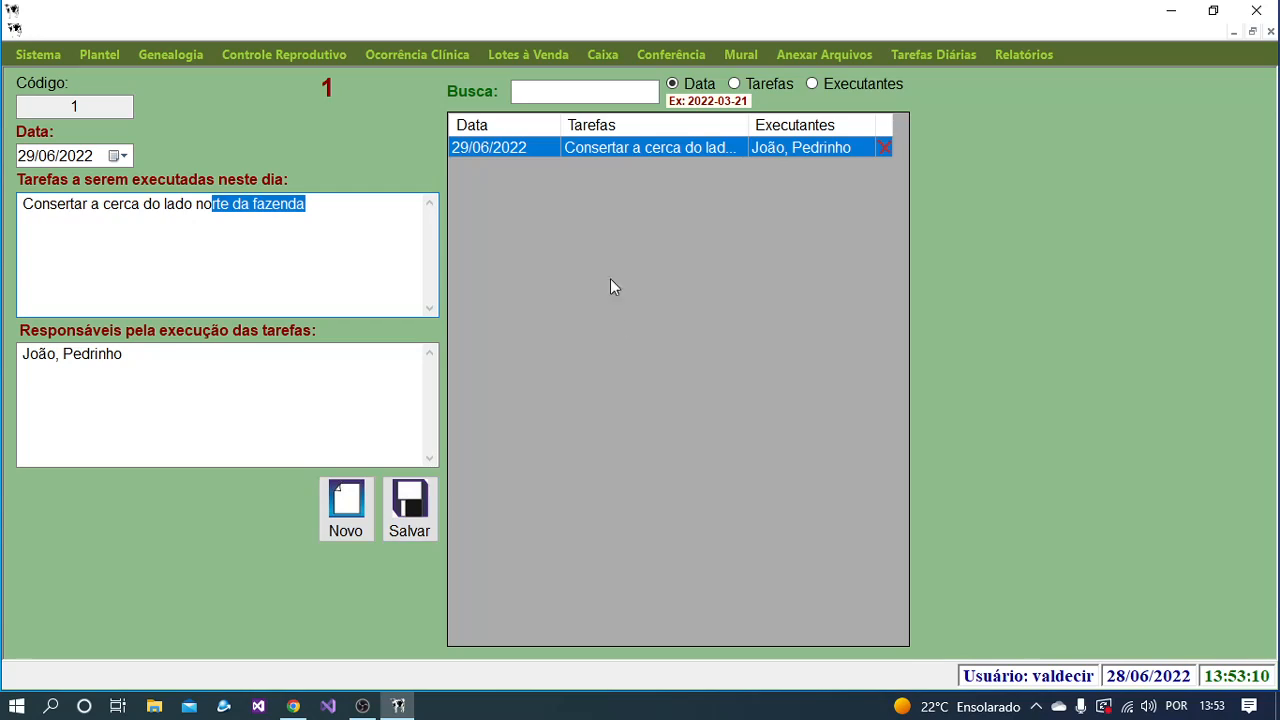
left_click(74, 107)
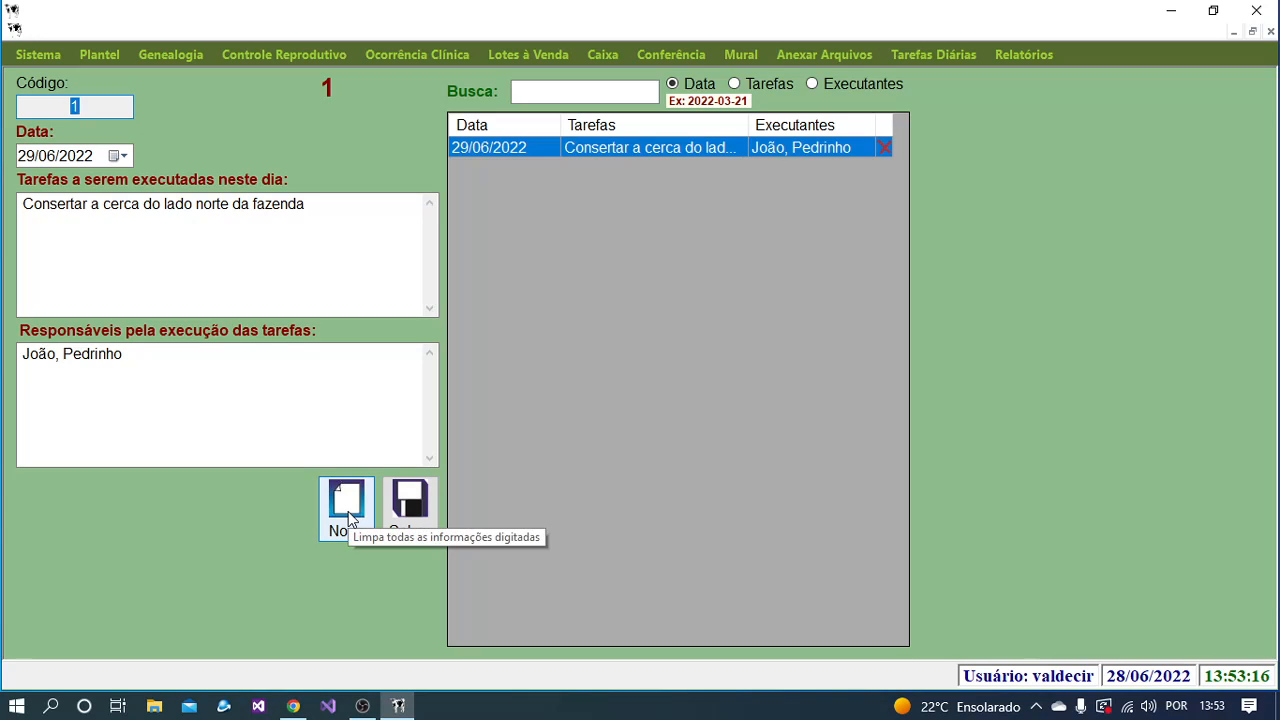
Step: Start a new blank record and enter the task "Limpar o rancho das vacas"
left_click(346, 510)
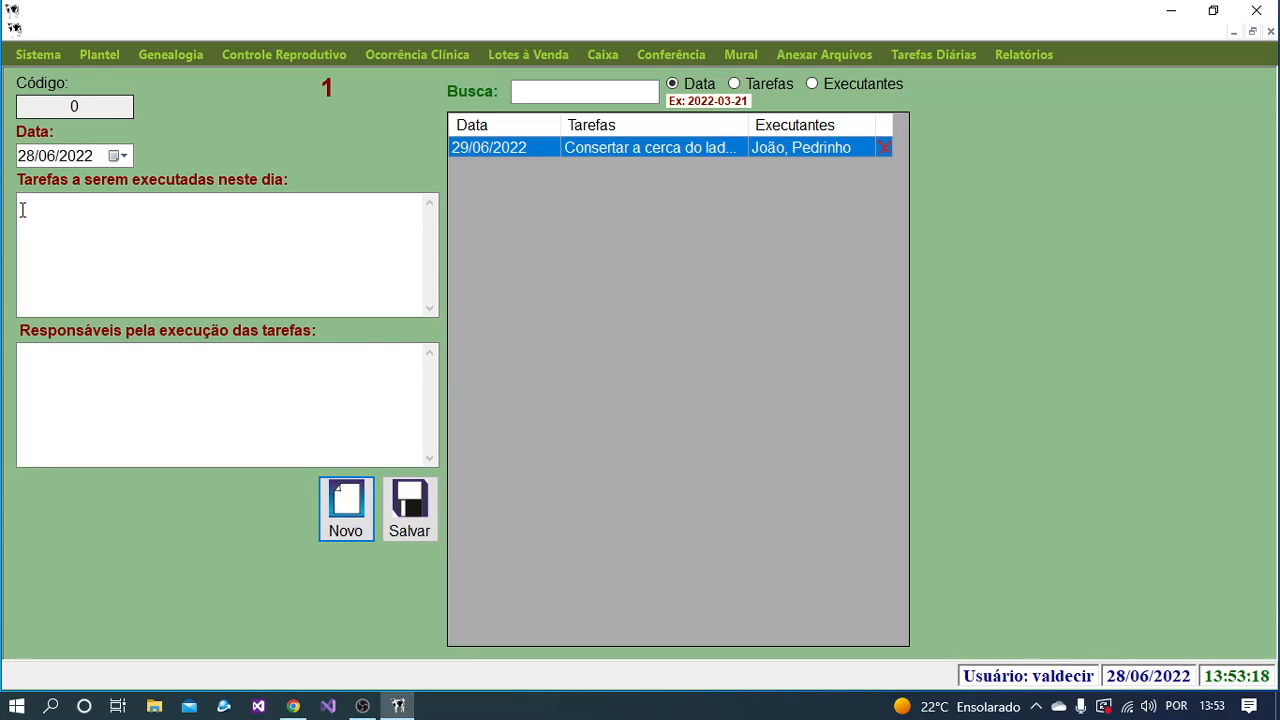
left_click(119, 239)
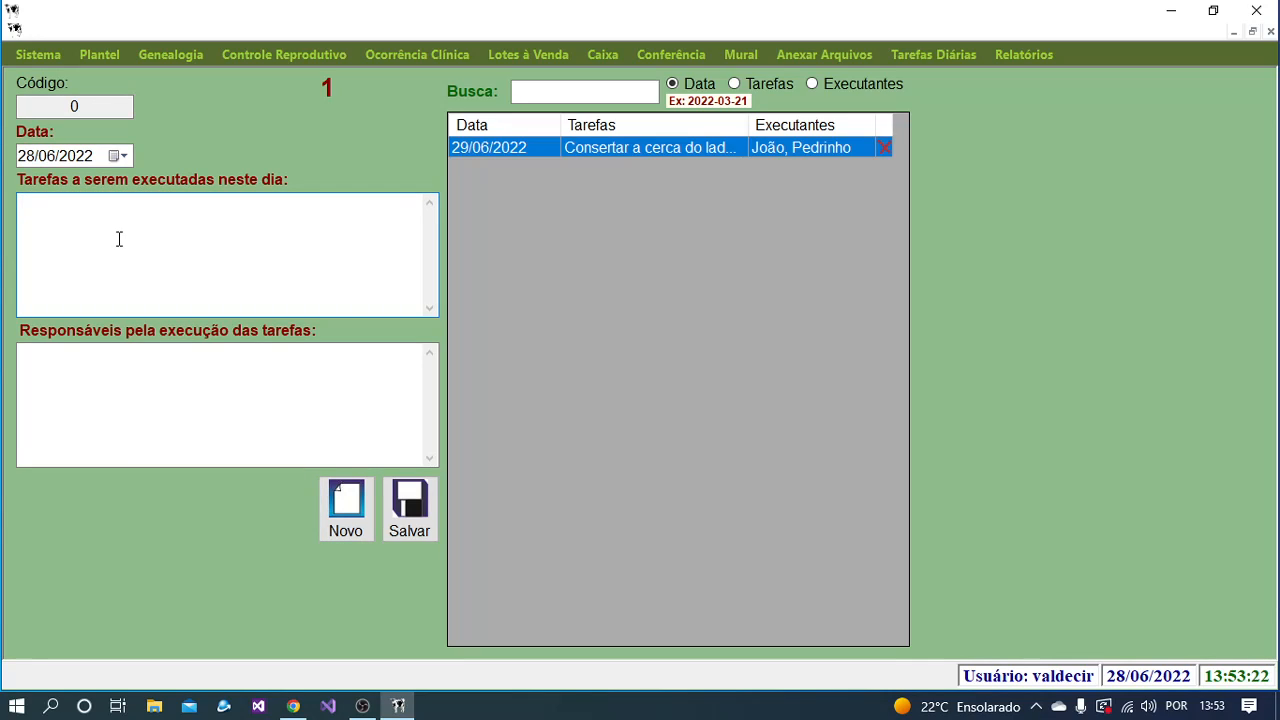
type("Troc")
key("BackSpace")
key("BackSpace")
key("BackSpace")
key("BackSpace")
key("BackSpace")
key("BackSpace")
type("Limpar a")
key("BackSpace")
type("o rancho das vacas")
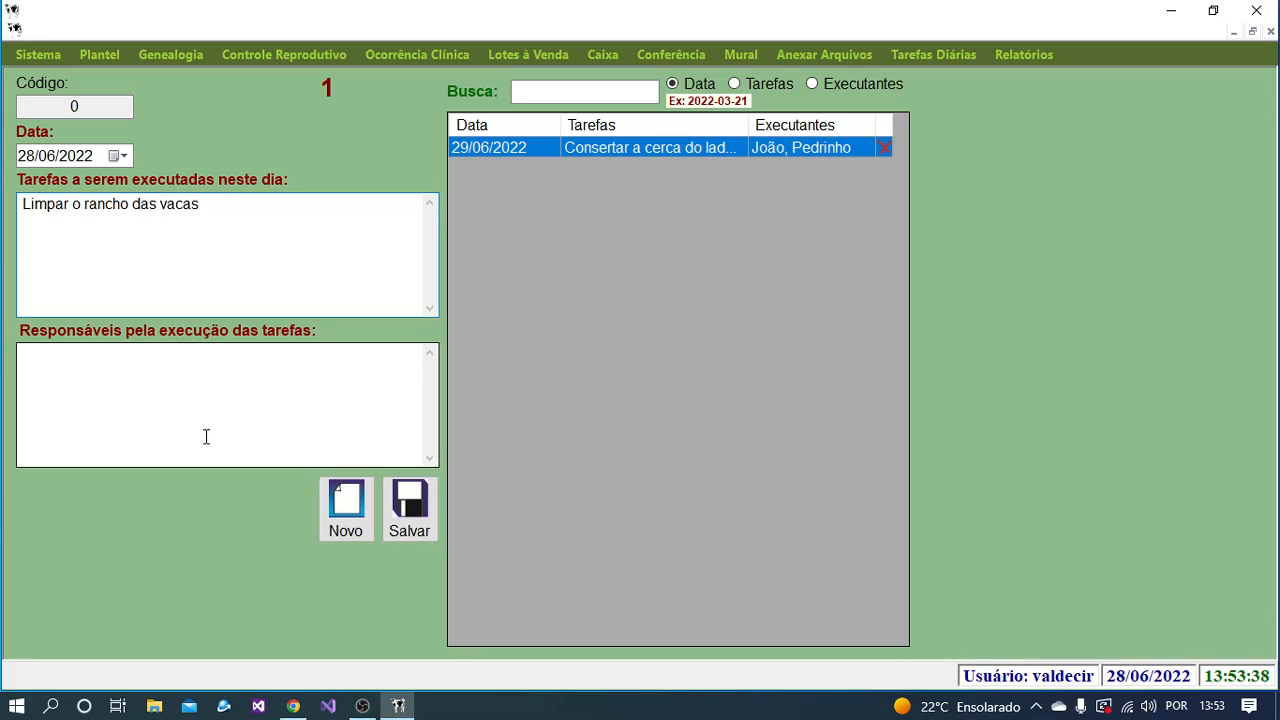
Step: Reword the new task's description to "Limpar a estrebaria das vacas"
left_click_drag(84, 204, 130, 206)
key("BackSpace")
key("BackSpace")
key("BackSpace")
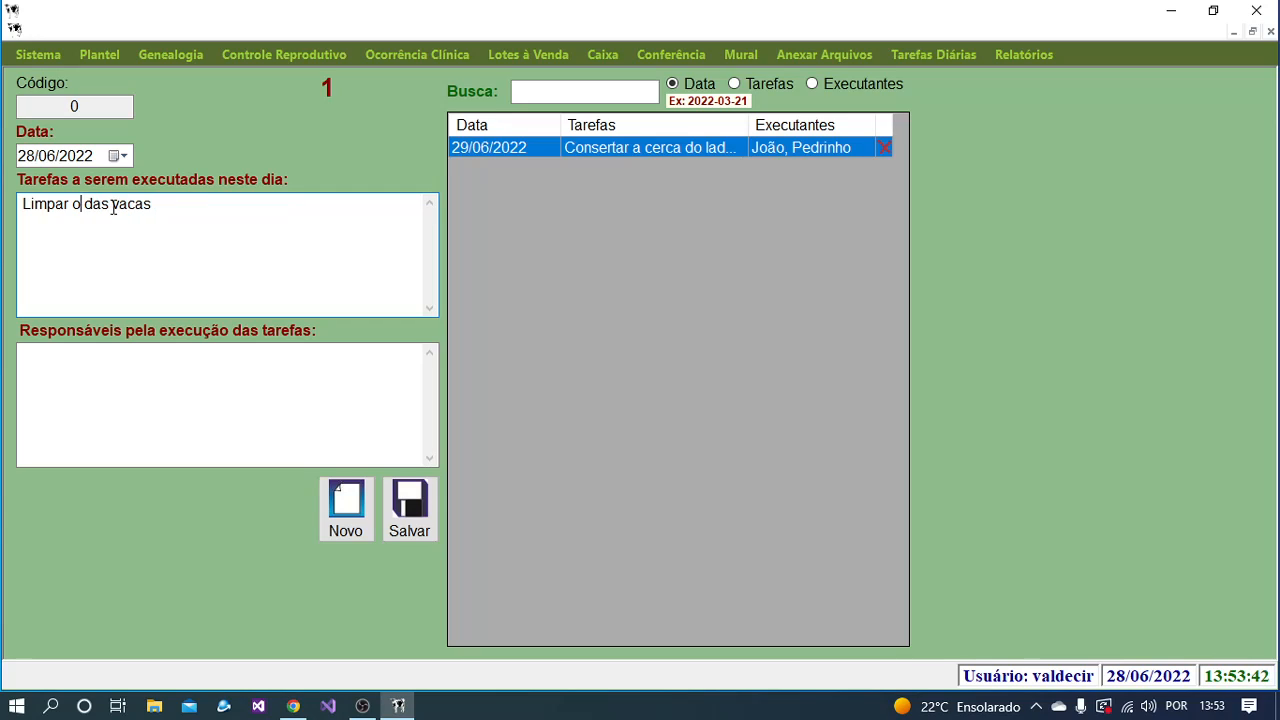
type("a e")
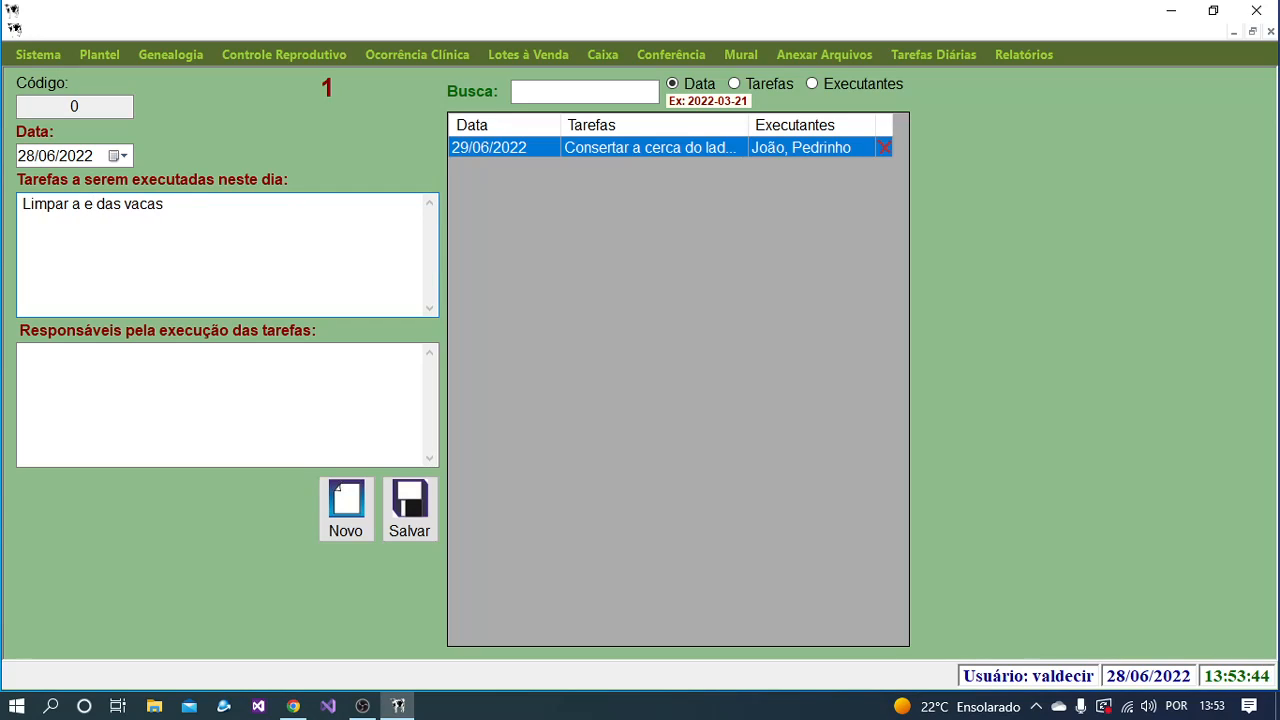
type("stre")
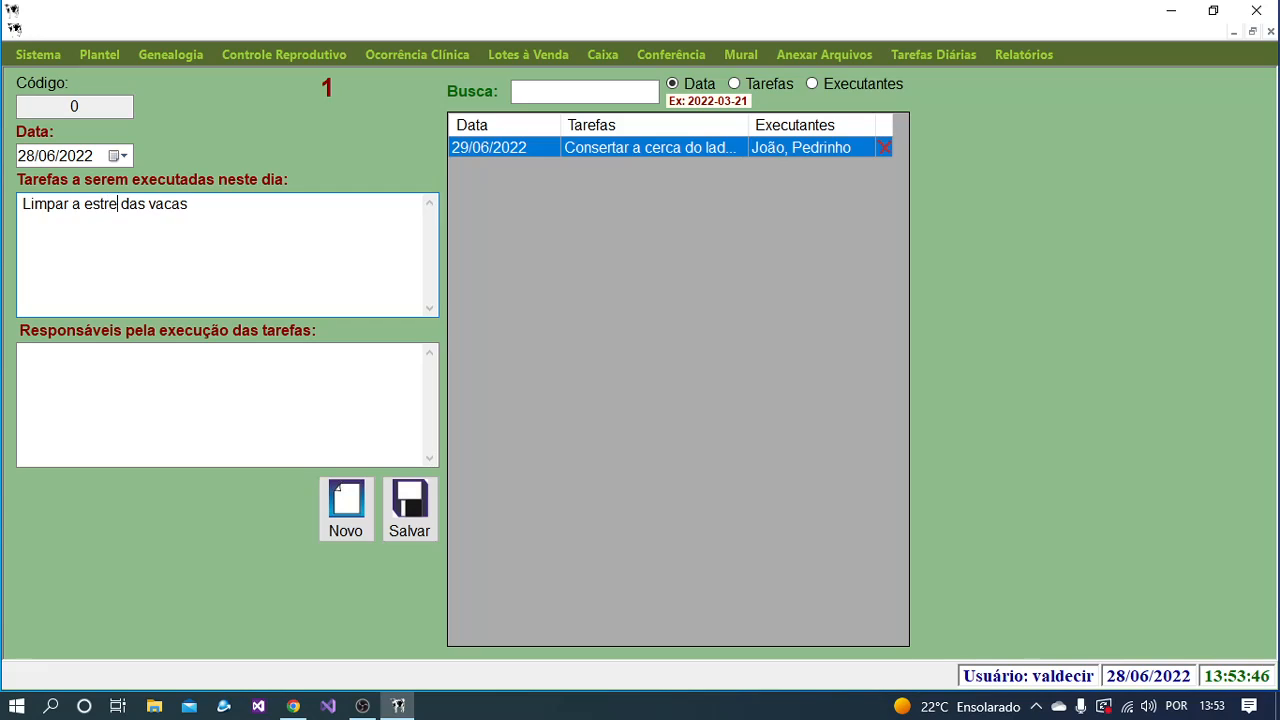
type("baria")
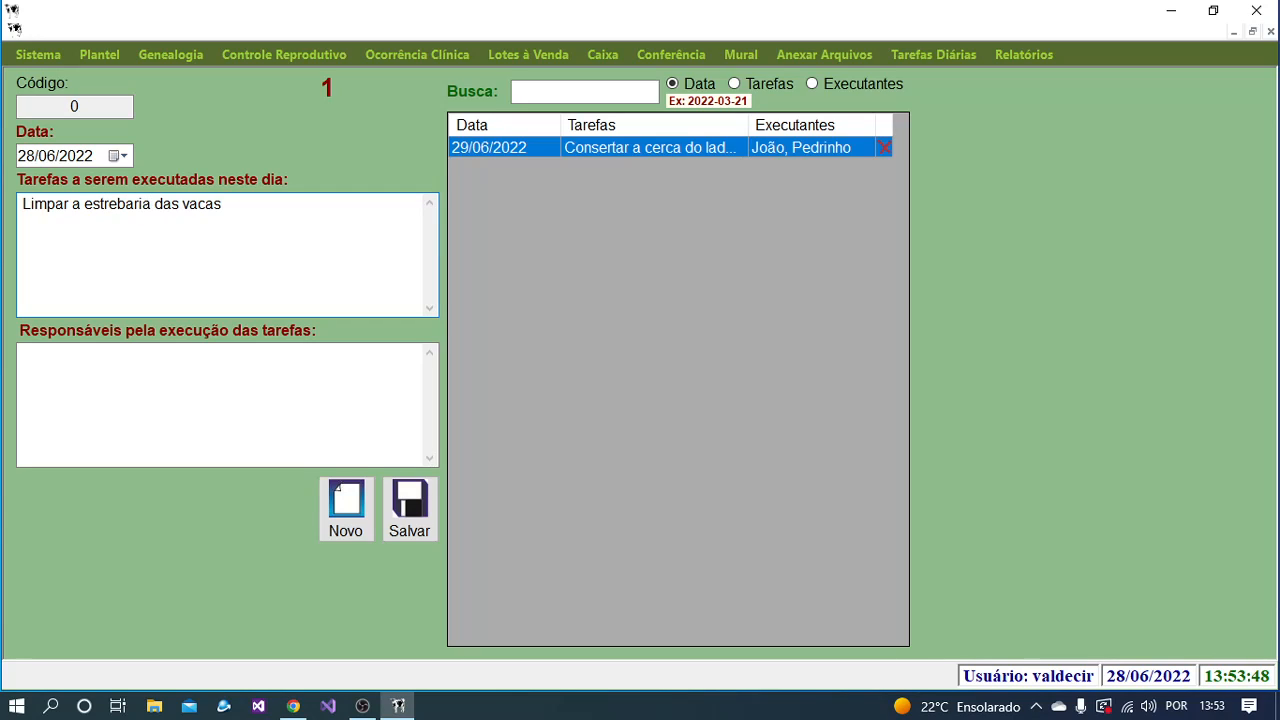
Step: Enter the first name of the worker responsible for the stable cleaning and save the record
left_click(172, 381)
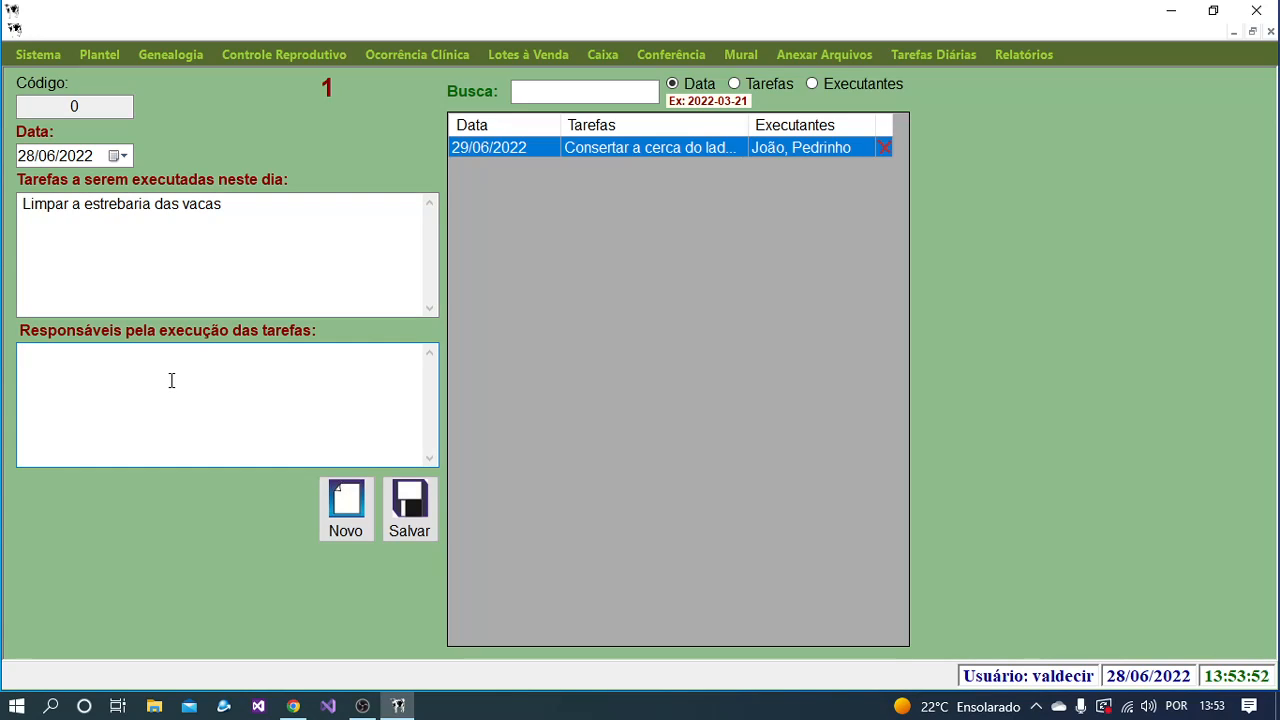
type("Luizinho")
left_click(424, 527)
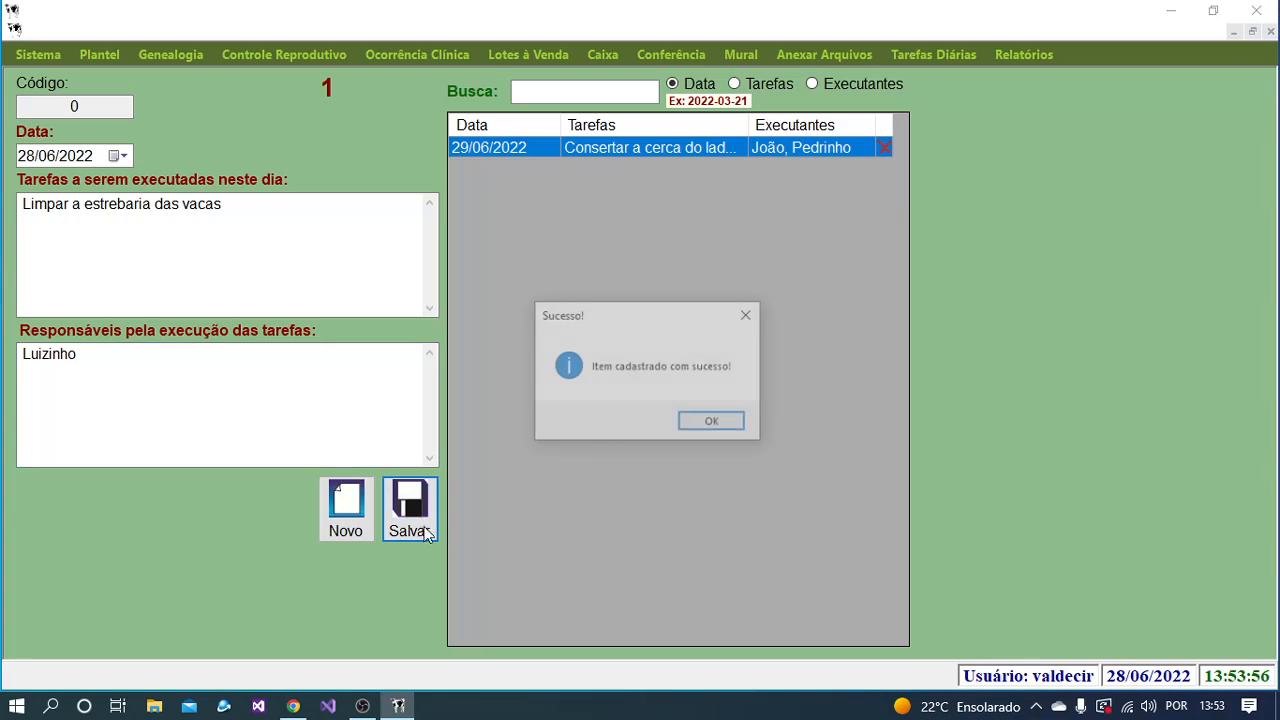
left_click(704, 423)
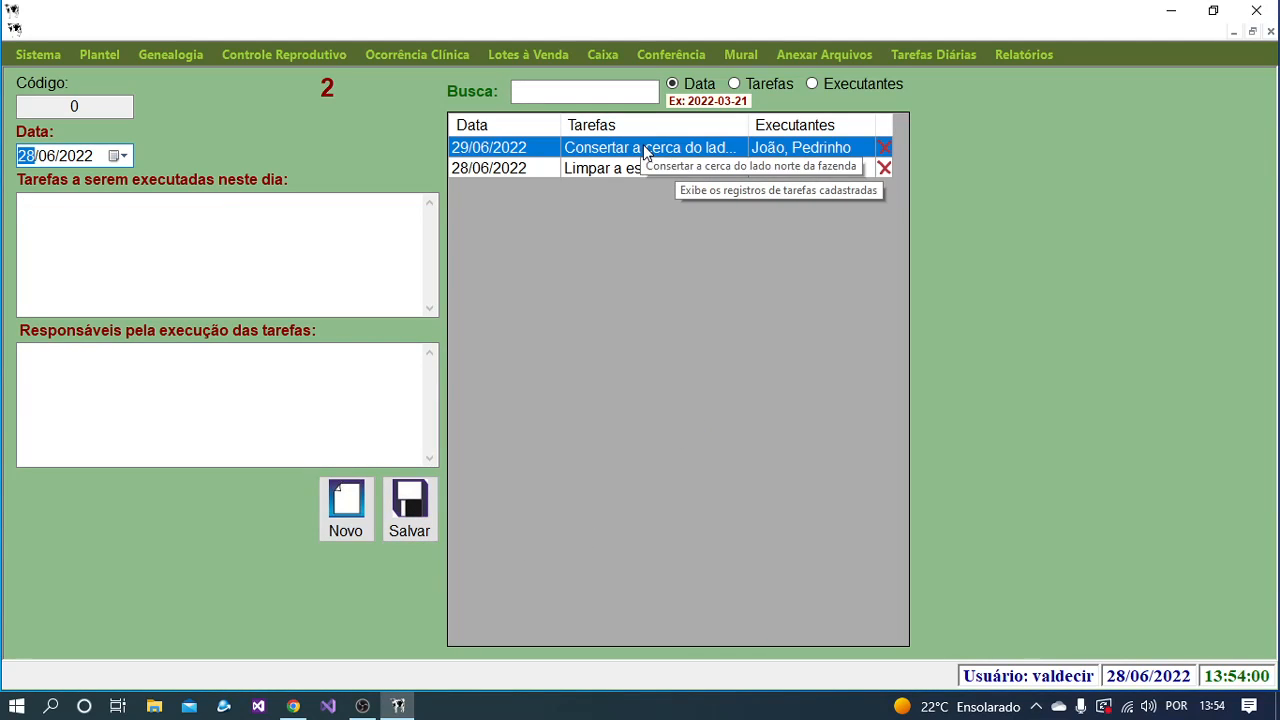
Step: Load the 28/06/2022 record and the 29/06/2022 record into the form one after the other
left_click(477, 167)
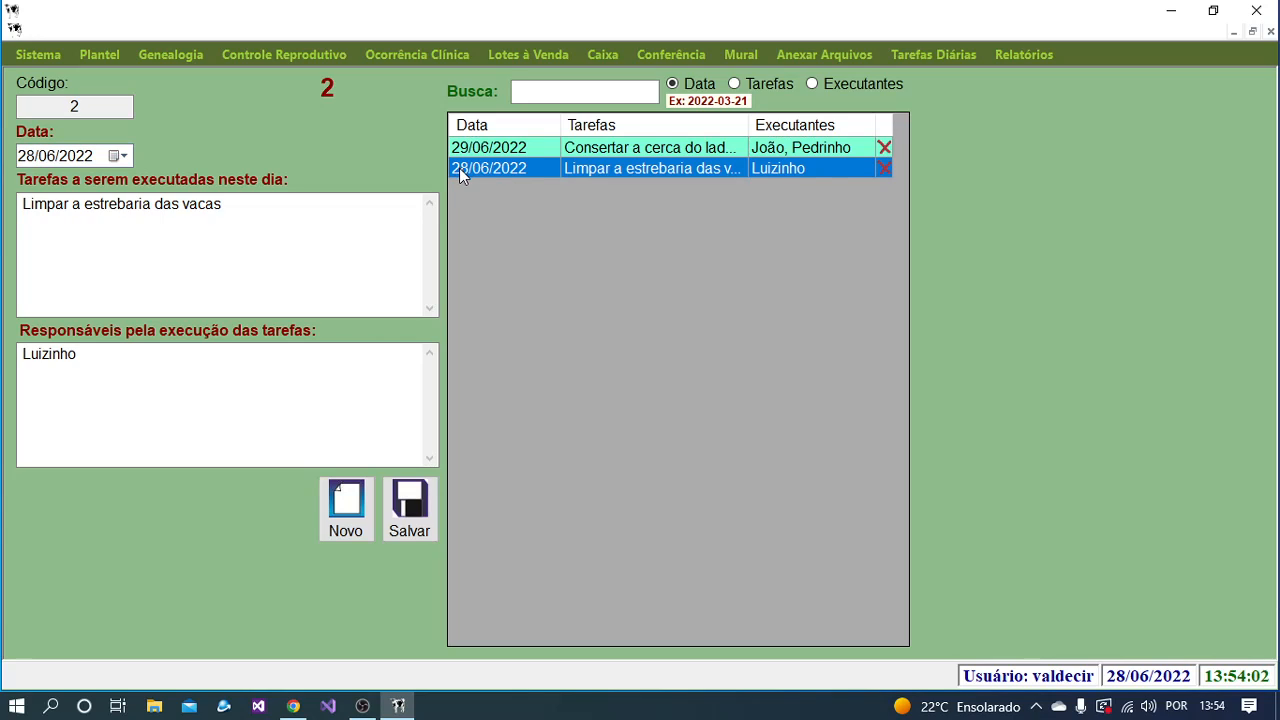
left_click(465, 150)
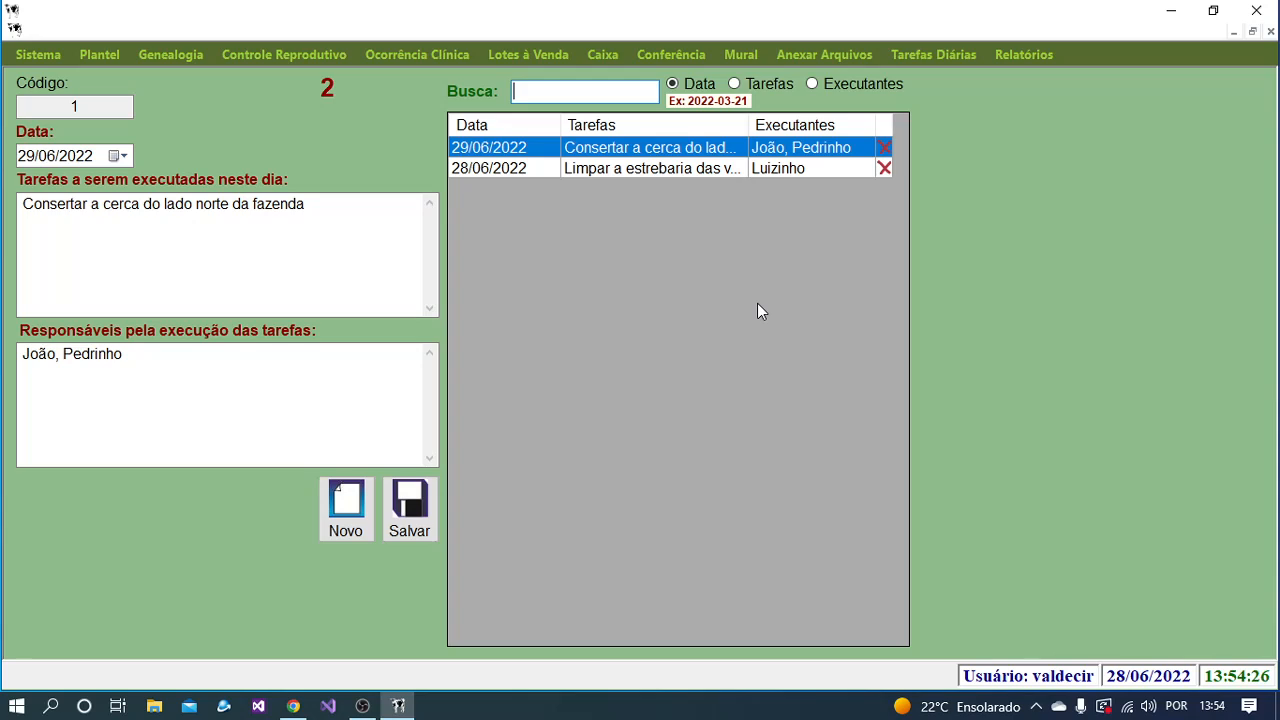
Step: Search the task list by date for 28, and clear the search
type("28")
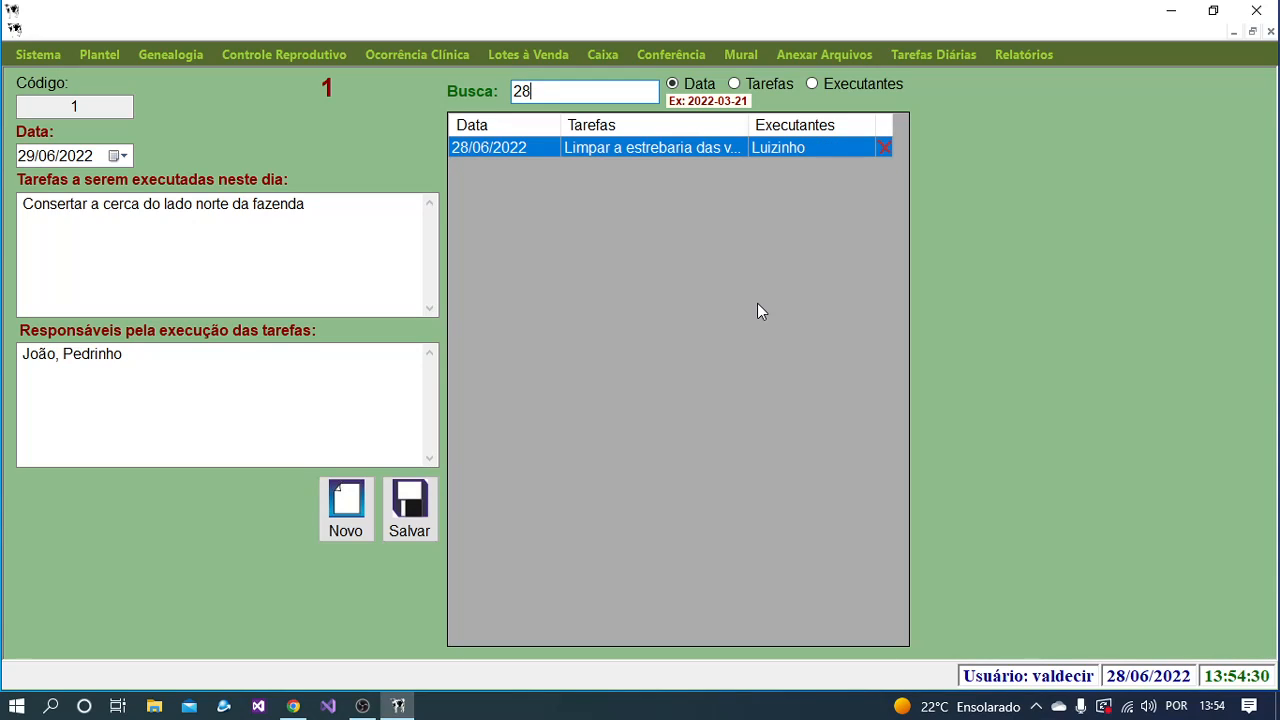
key("BackSpace")
key("BackSpace")
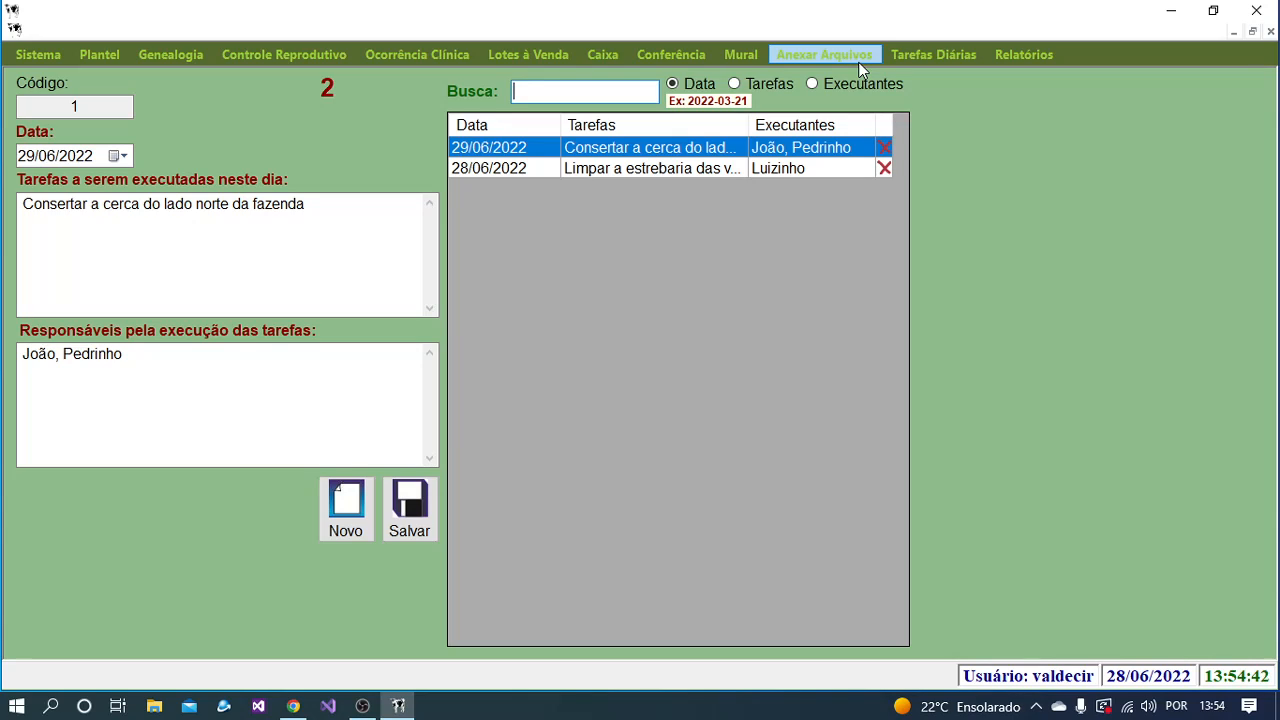
Step: Try searching the task list by date for 28/02, and shorten the search to 28
type("2")
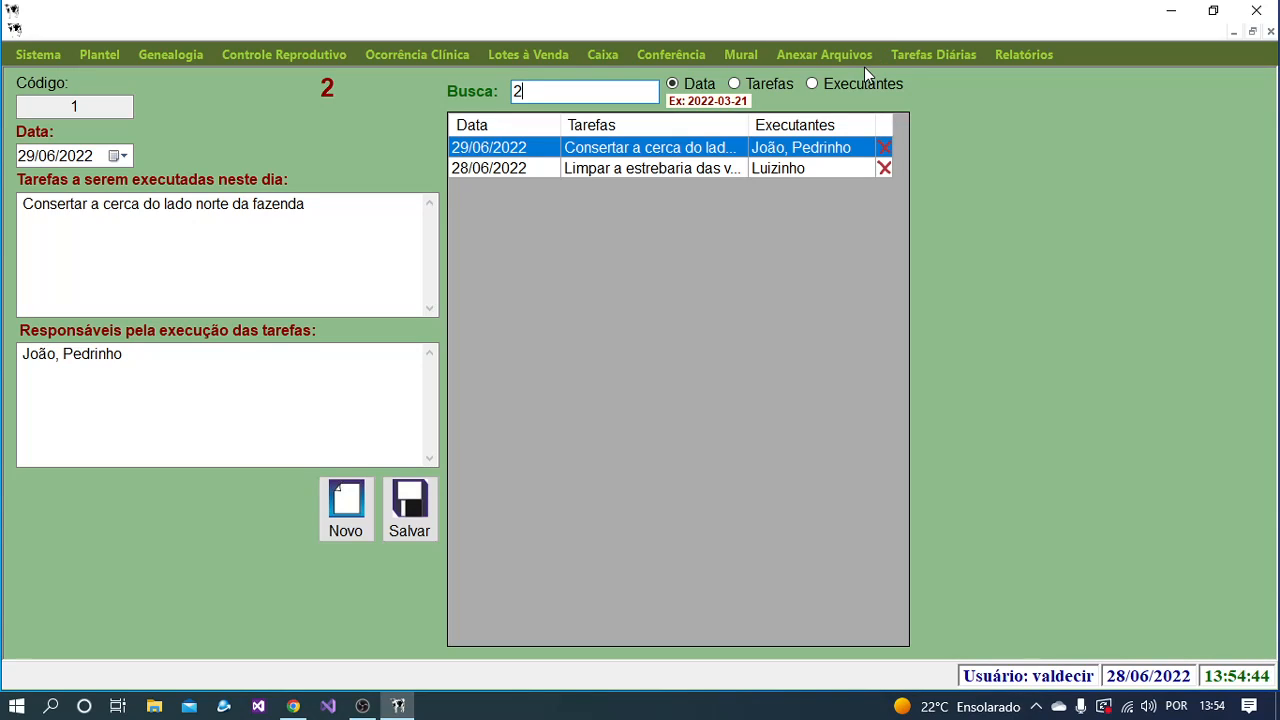
type("8/02")
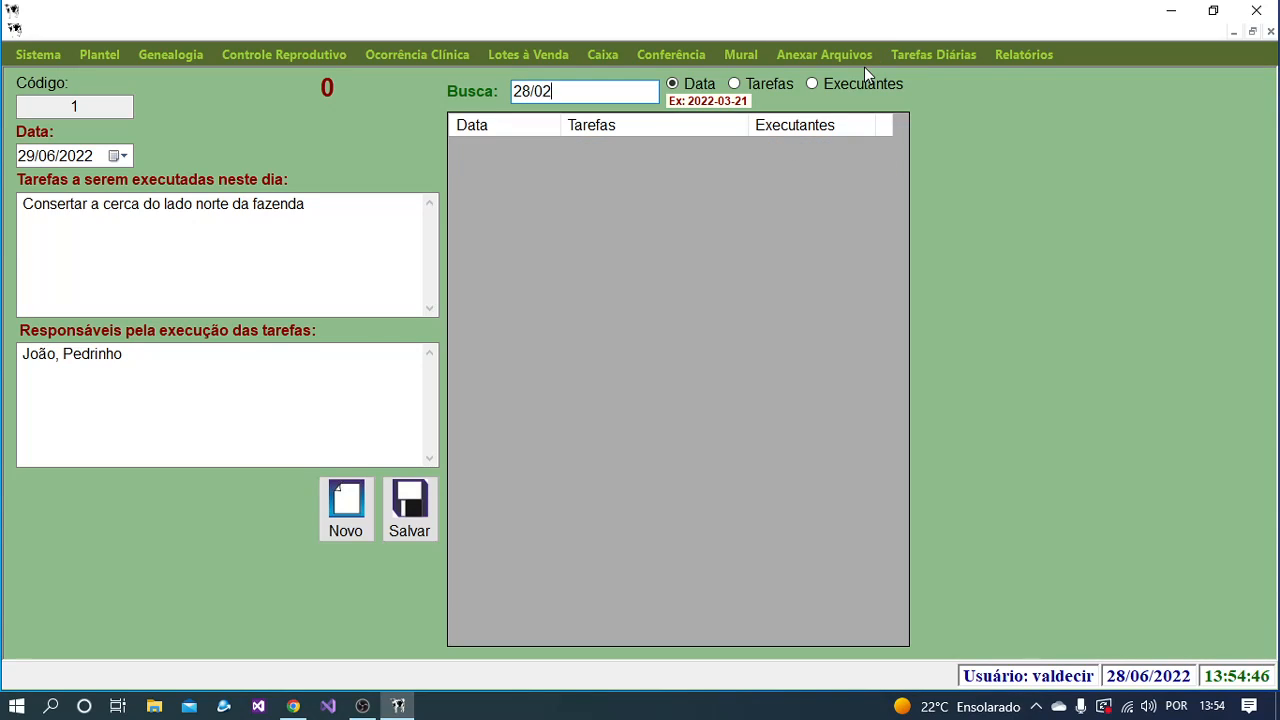
key("BackSpace")
key("BackSpace")
key("BackSpace")
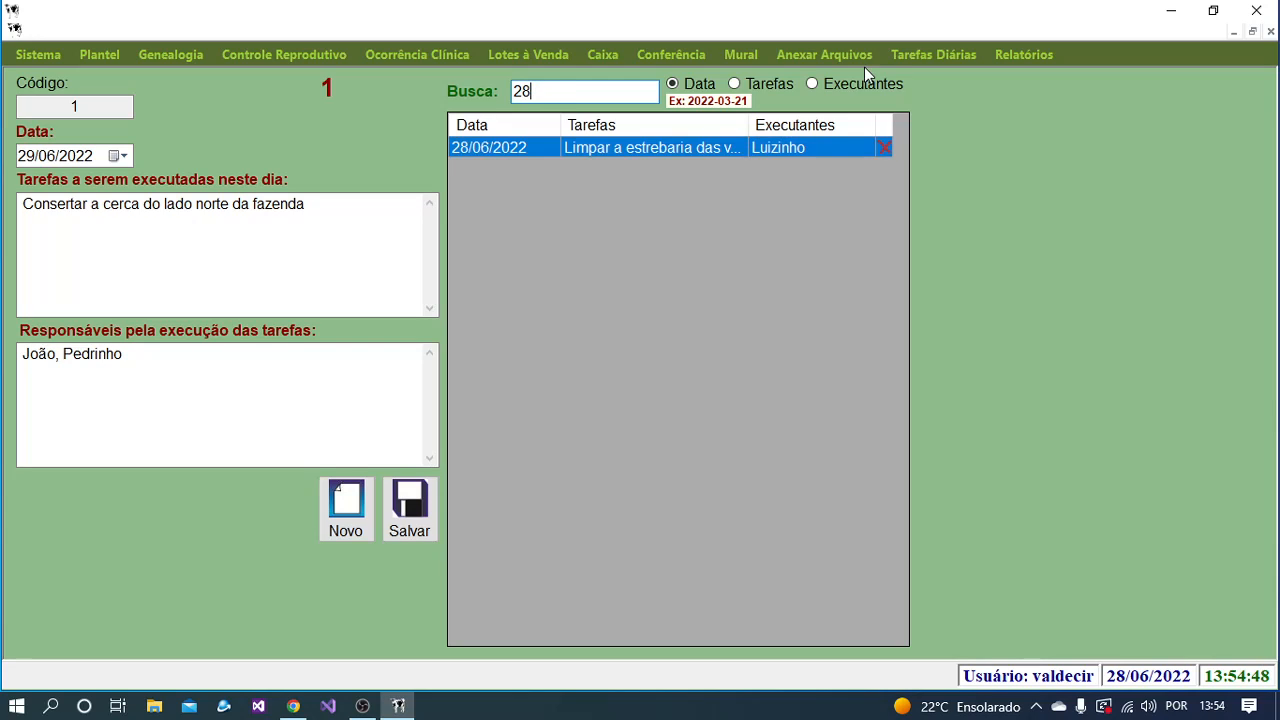
Step: Replace the current date search with 28/02/ in the task list, and clear the search
key("BackSpace")
key("BackSpace")
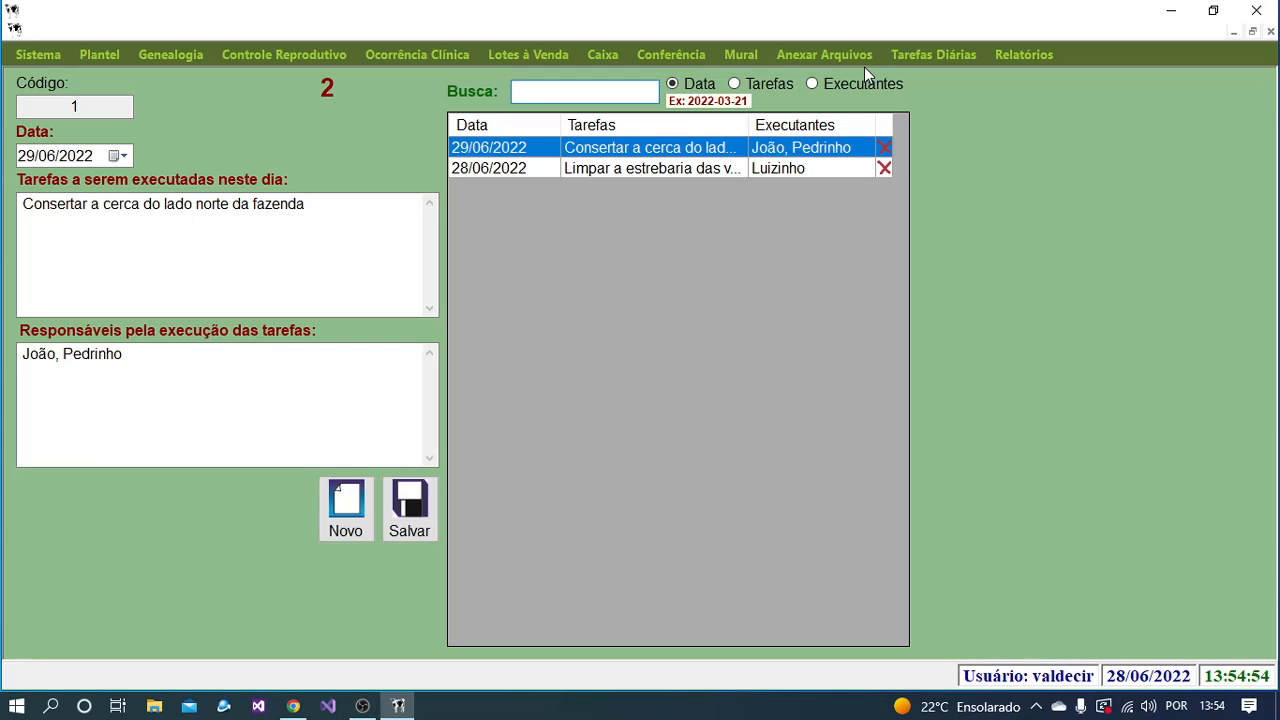
type("28/02/")
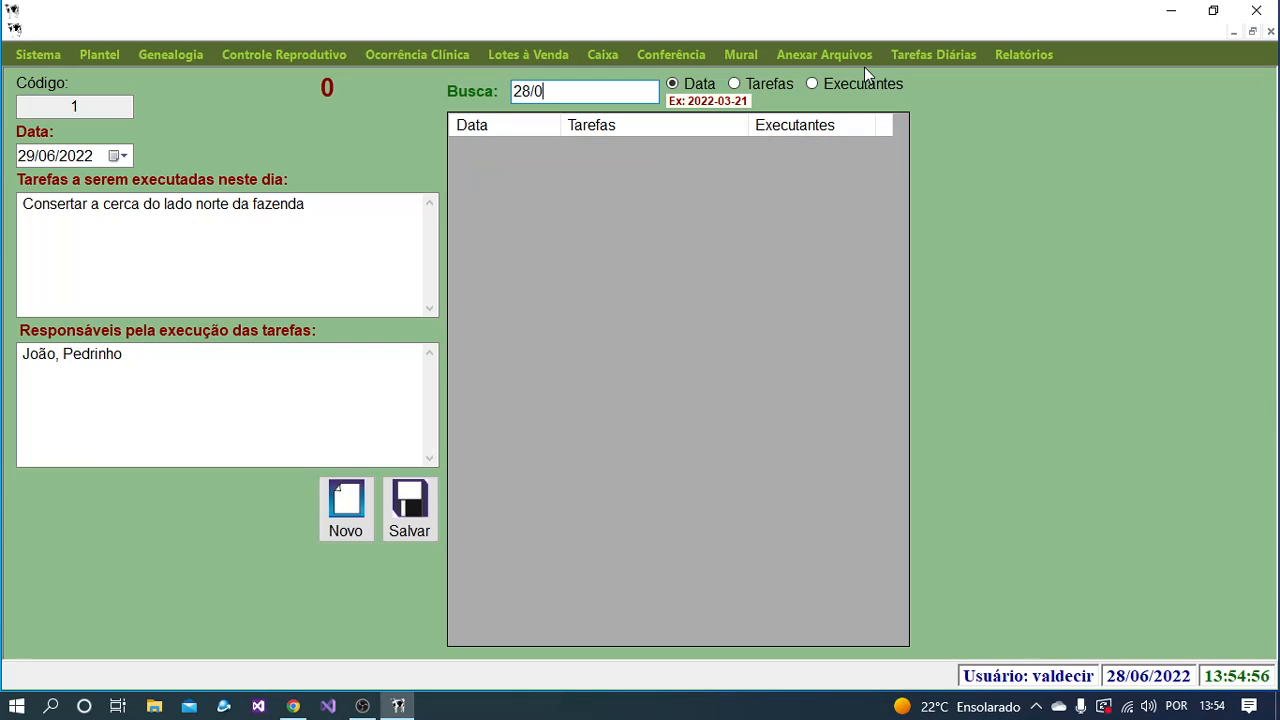
key("BackSpace")
key("BackSpace")
key("BackSpace")
key("BackSpace")
key("BackSpace")
key("BackSpace")
Step: Try searching the task list by date in month-day format for 02-28, and clear the search
type("02")
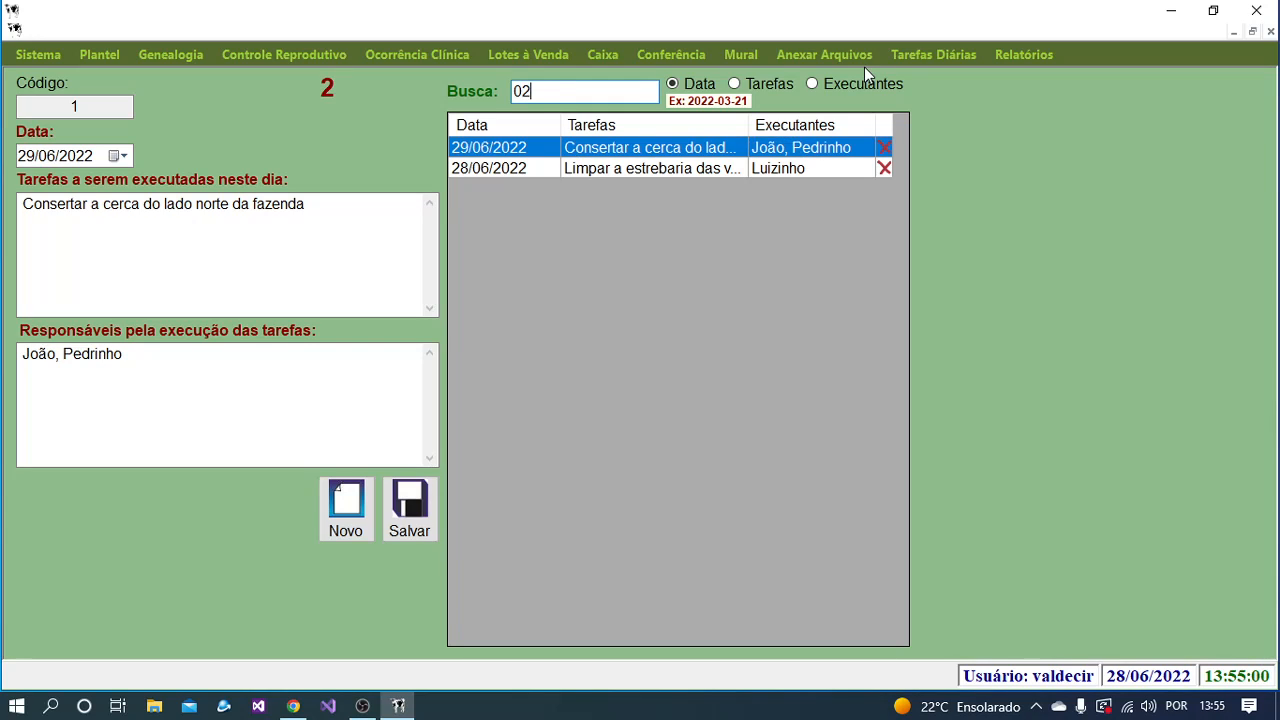
type("-28")
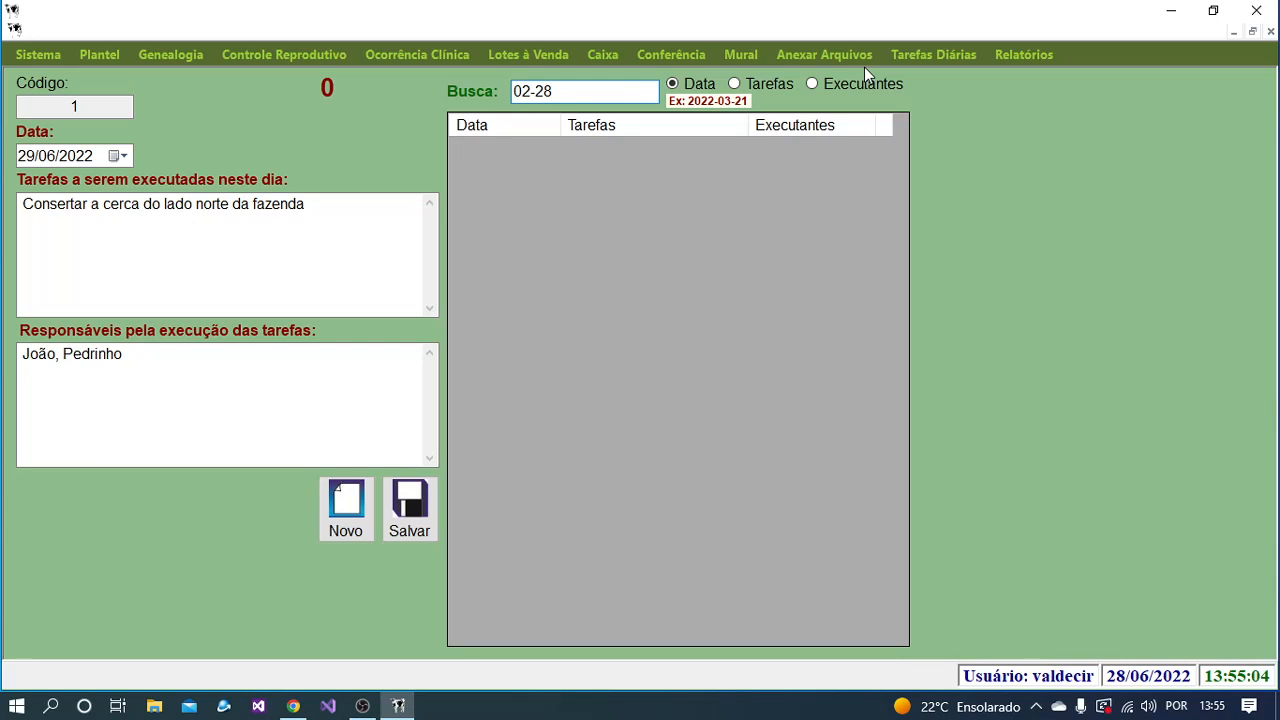
key("BackSpace")
key("BackSpace")
key("BackSpace")
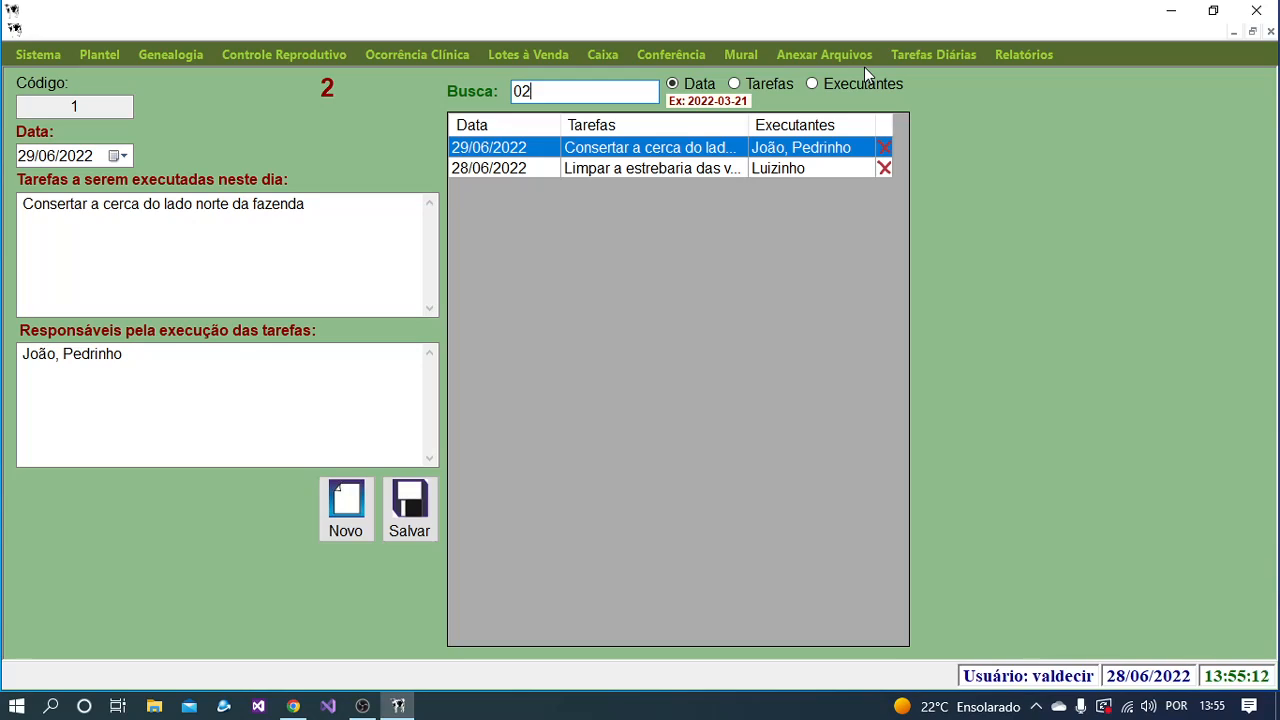
key("BackSpace")
key("BackSpace")
Step: Try searching the task list by date for 22 and for 2022-02, and shorten the search to 2022-
type("22")
key("BackSpace")
key("BackSpace")
type("2022-02")
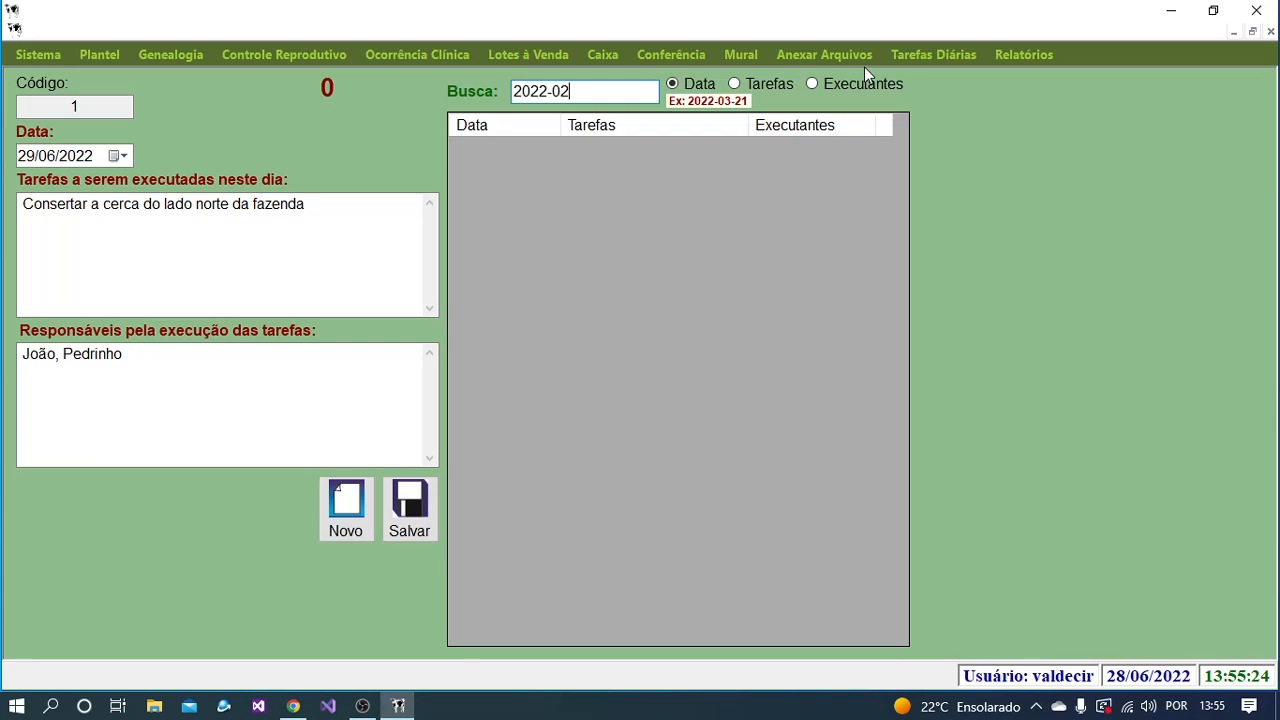
key("BackSpace")
key("BackSpace")
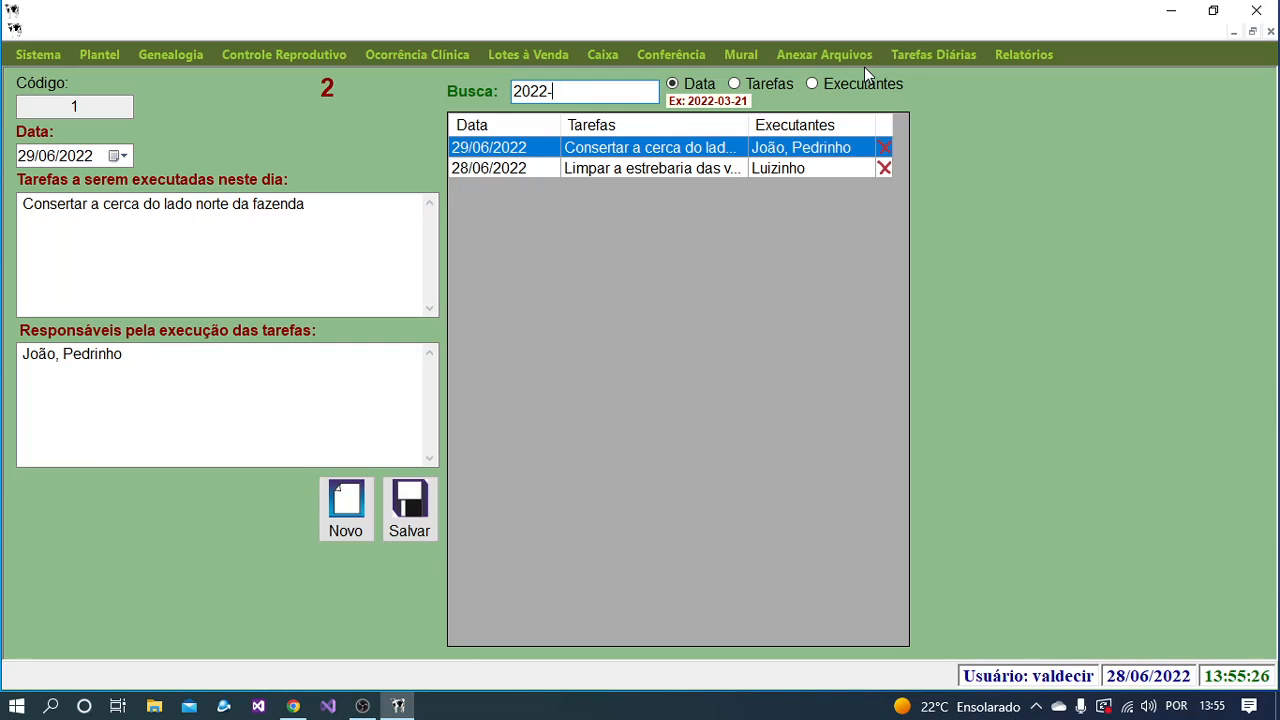
Step: Extend the date search to 2022-28, and clear the search
type("28")
key("BackSpace")
key("BackSpace")
key("BackSpace")
key("BackSpace")
key("BackSpace")
key("BackSpace")
key("BackSpace")
Step: Try searching the task list by date for 28/06, and clear the search
type("28/")
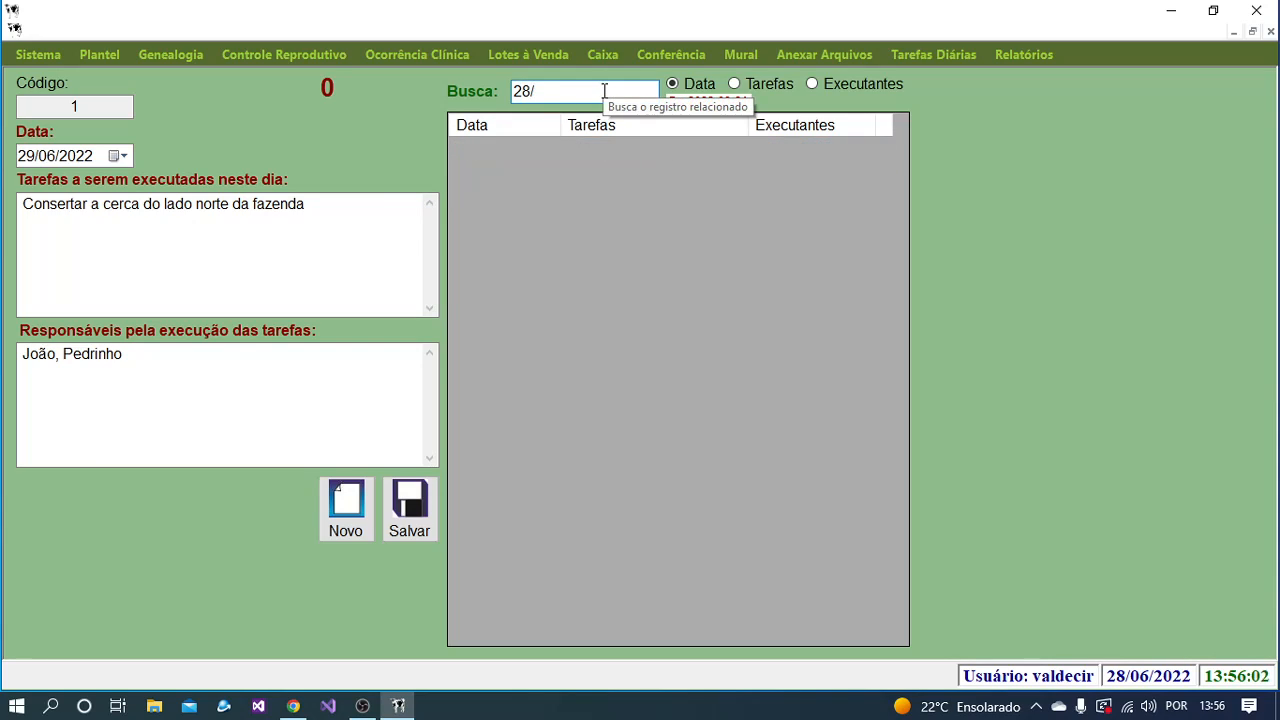
type("06")
key("BackSpace")
key("BackSpace")
key("BackSpace")
key("BackSpace")
key("BackSpace")
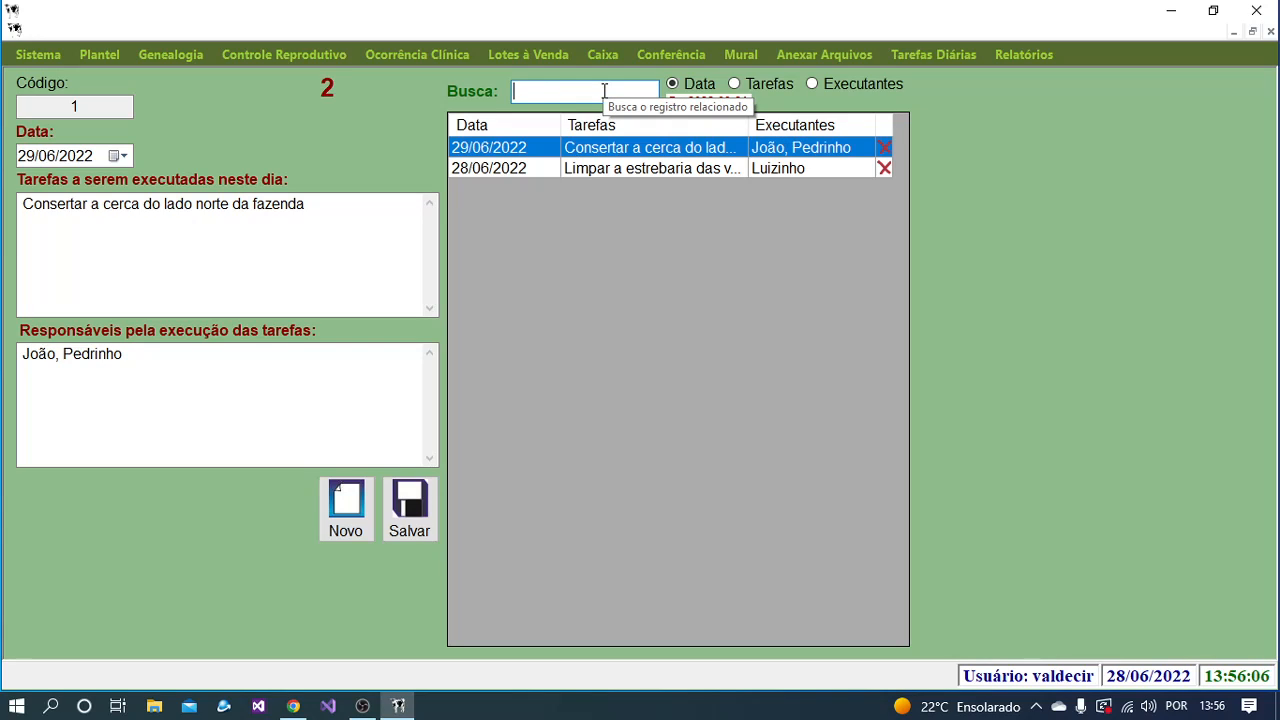
Step: Search the task list by date in month-day format for 06-28, and clear the search
type("06-")
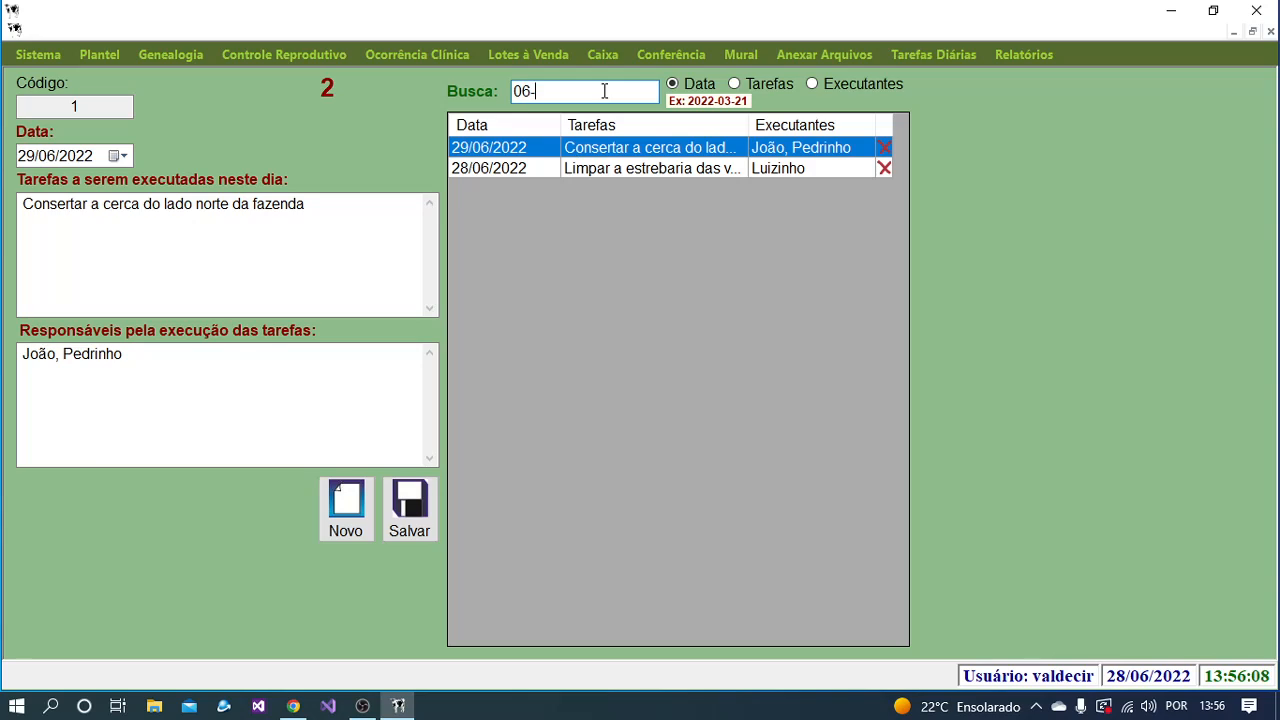
type("28")
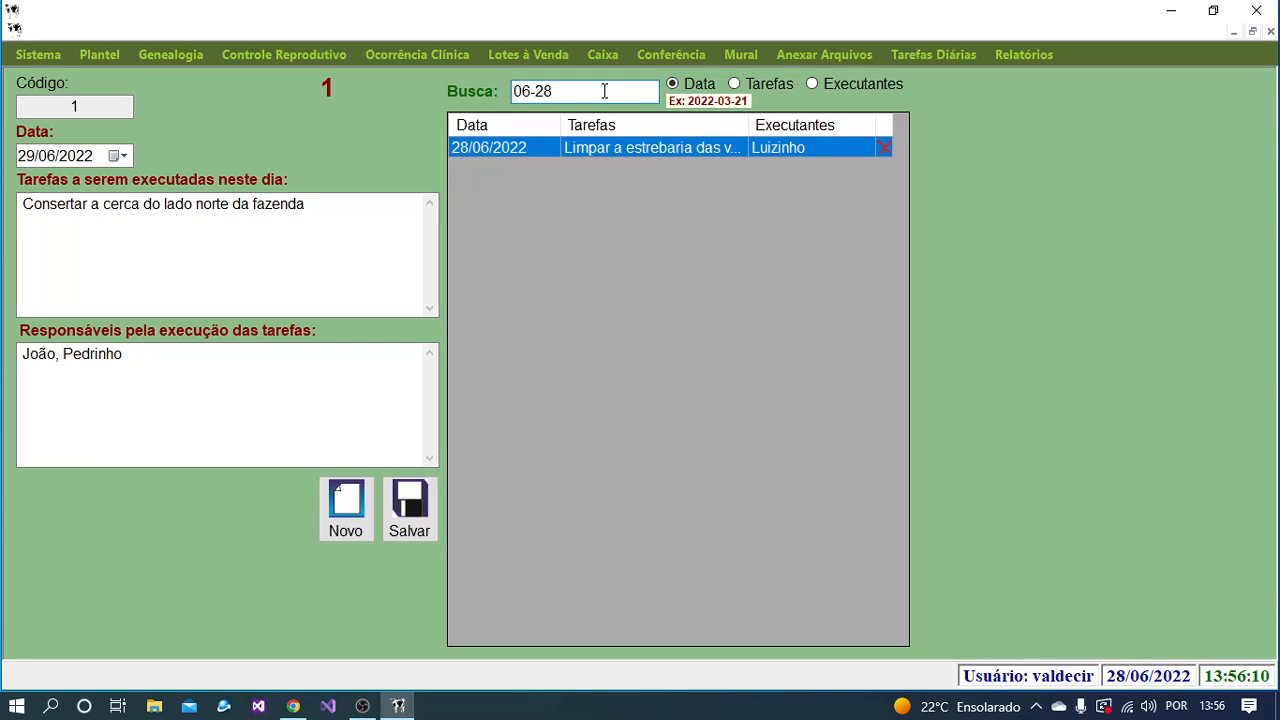
key("BackSpace")
key("BackSpace")
key("BackSpace")
key("BackSpace")
key("BackSpace")
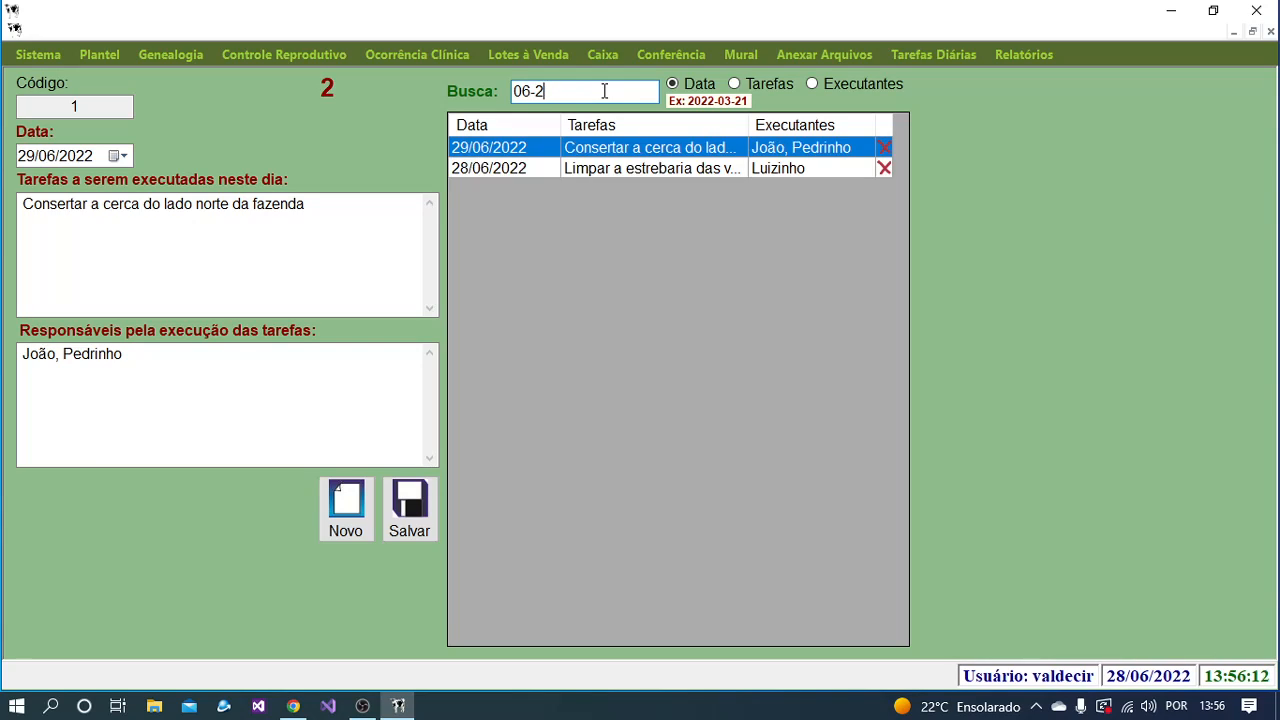
Step: Search the task list by the full date 2022-06-28
type("2022")
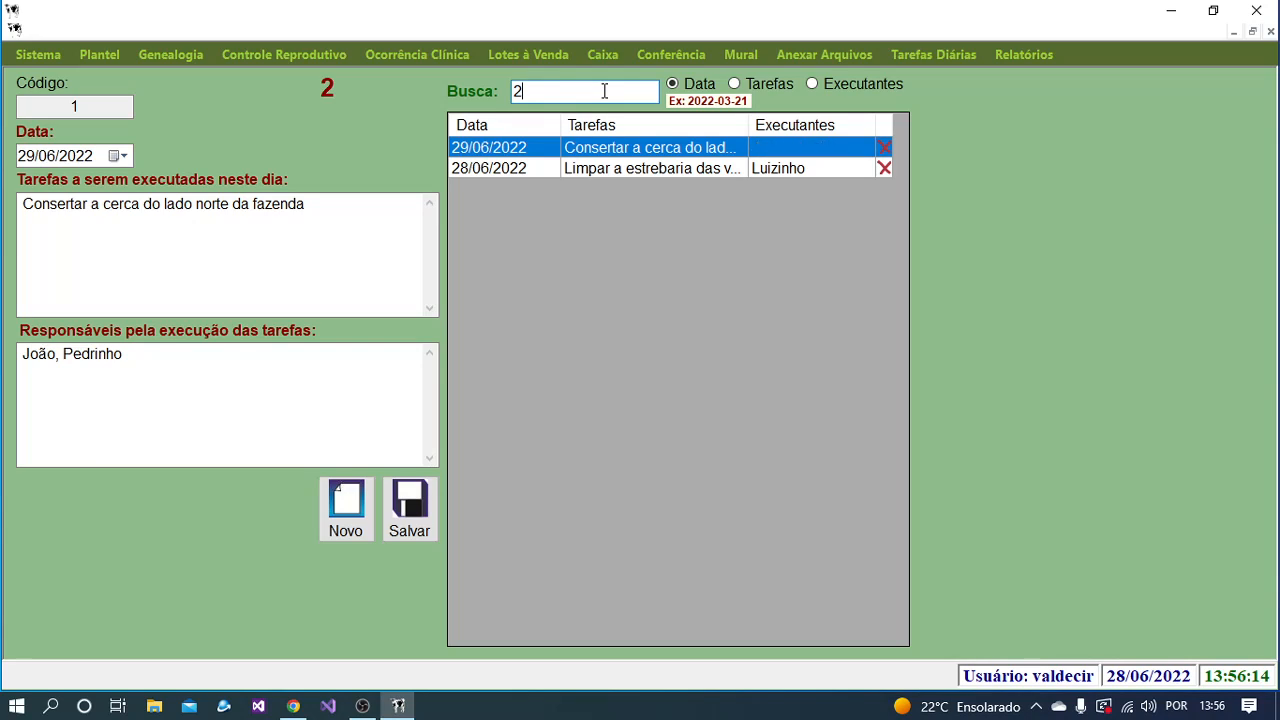
type("-")
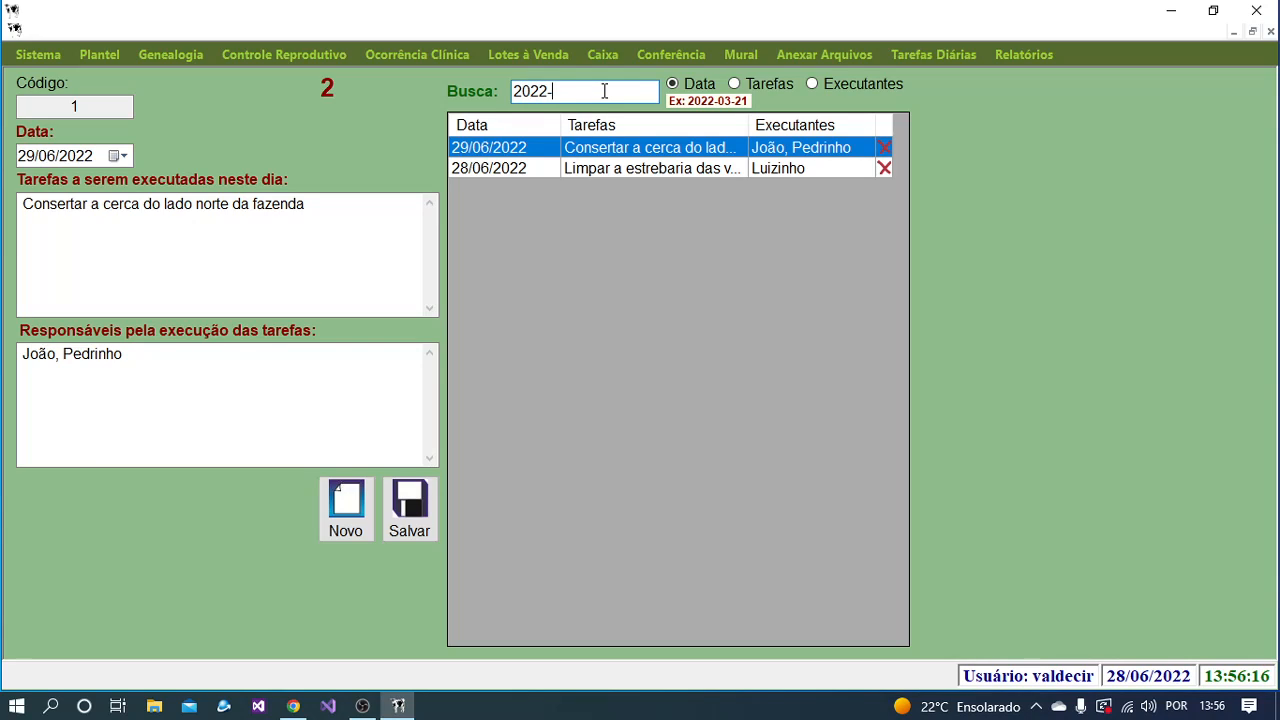
type("06-28")
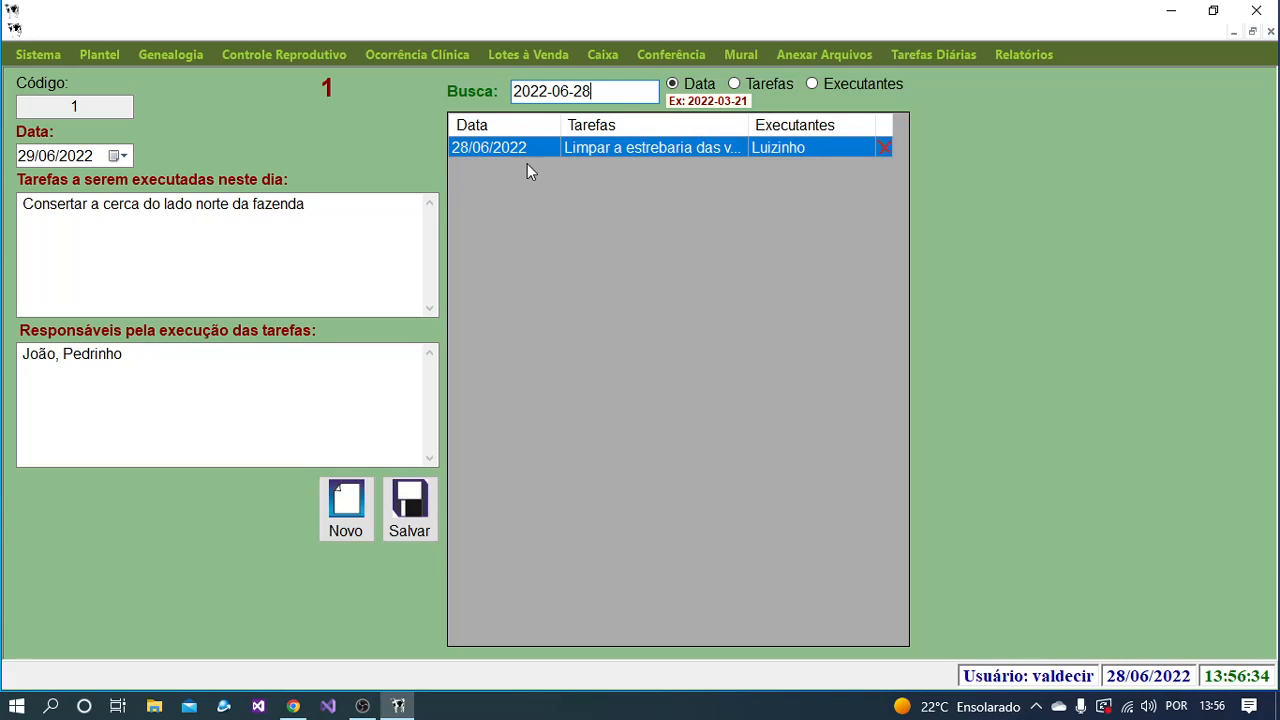
Step: Search the records by task description for "consertar a cerca", and clear the search
left_click(736, 84)
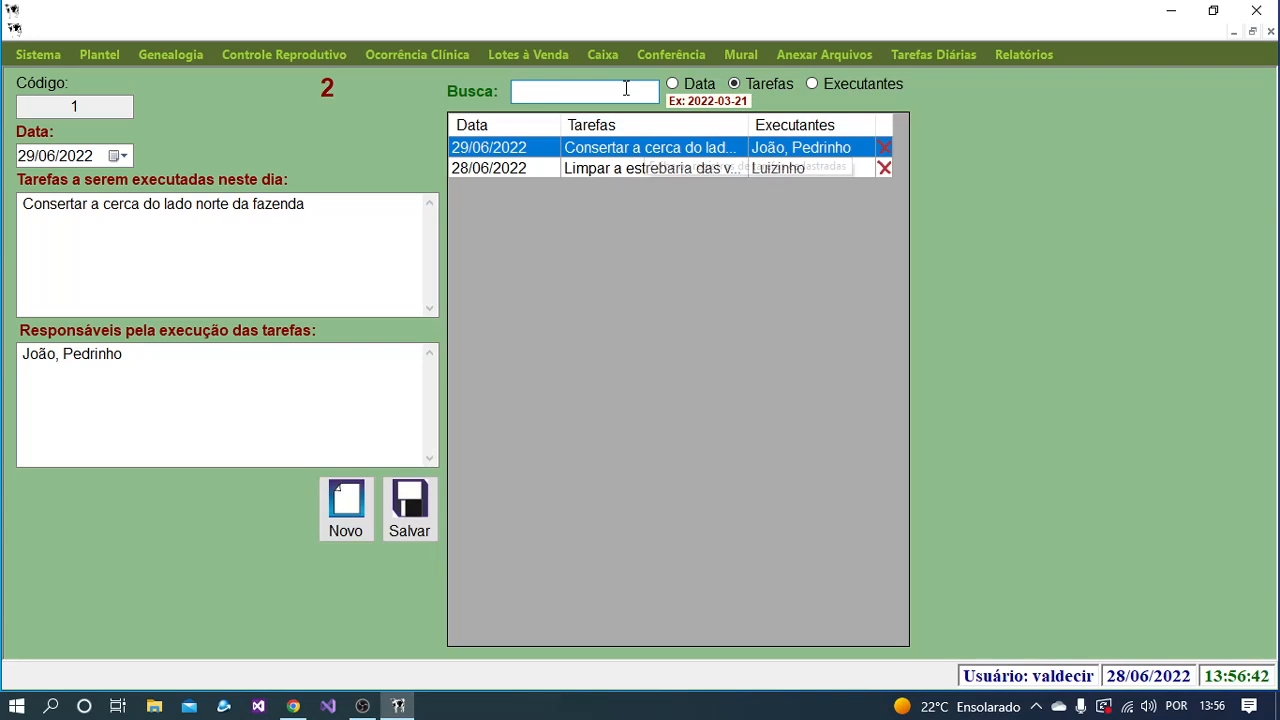
type("cond")
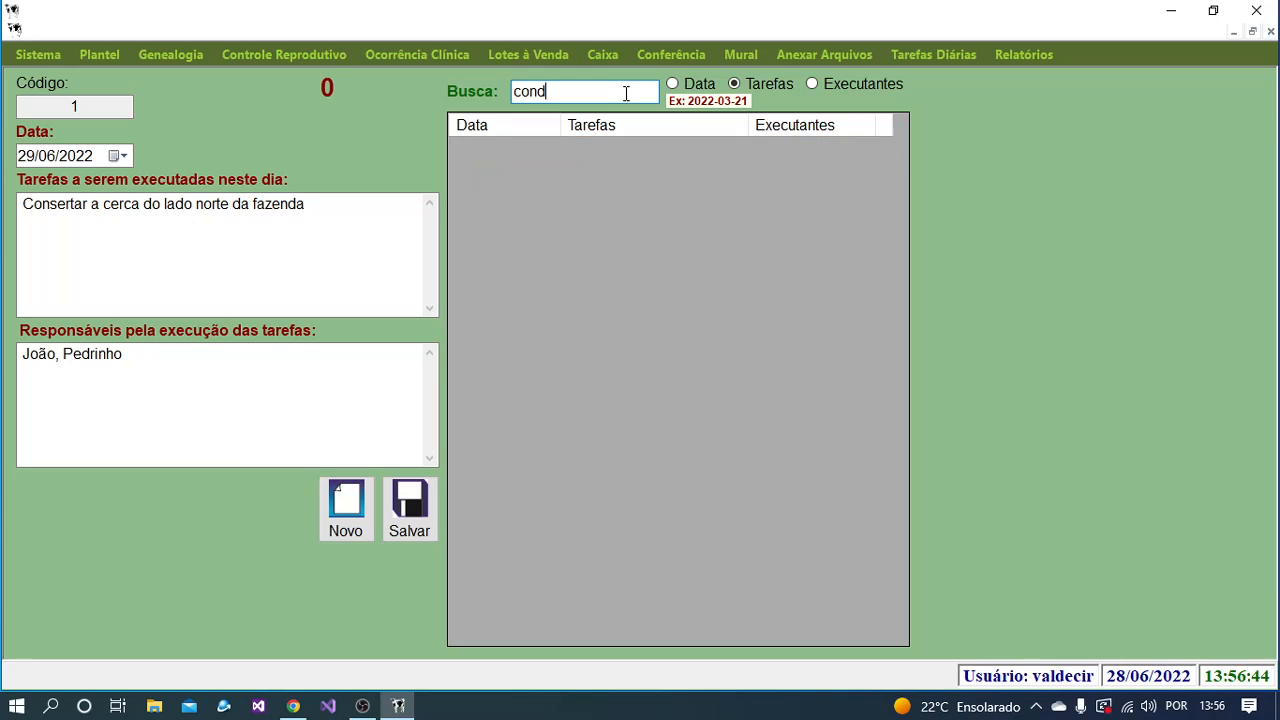
key("BackSpace")
type("s")
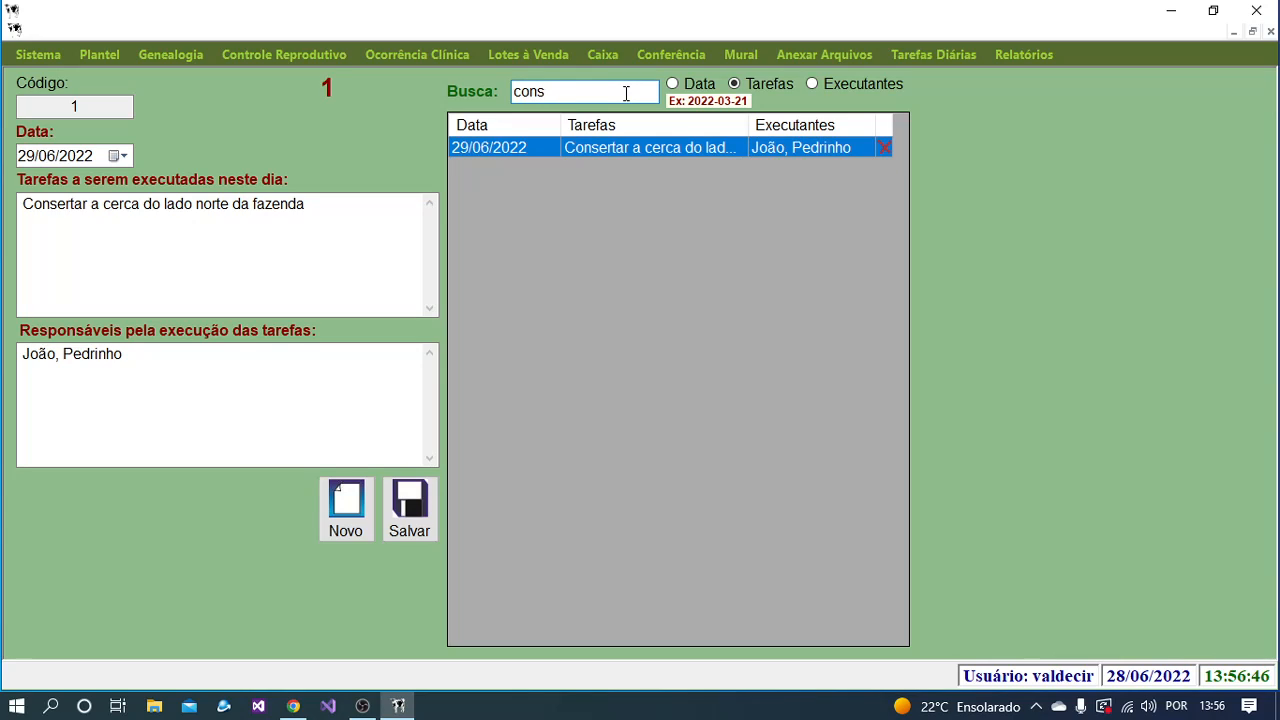
type("ertar")
type(" a ")
type("cerc")
key("BackSpace")
type("ca d")
key("BackSpace")
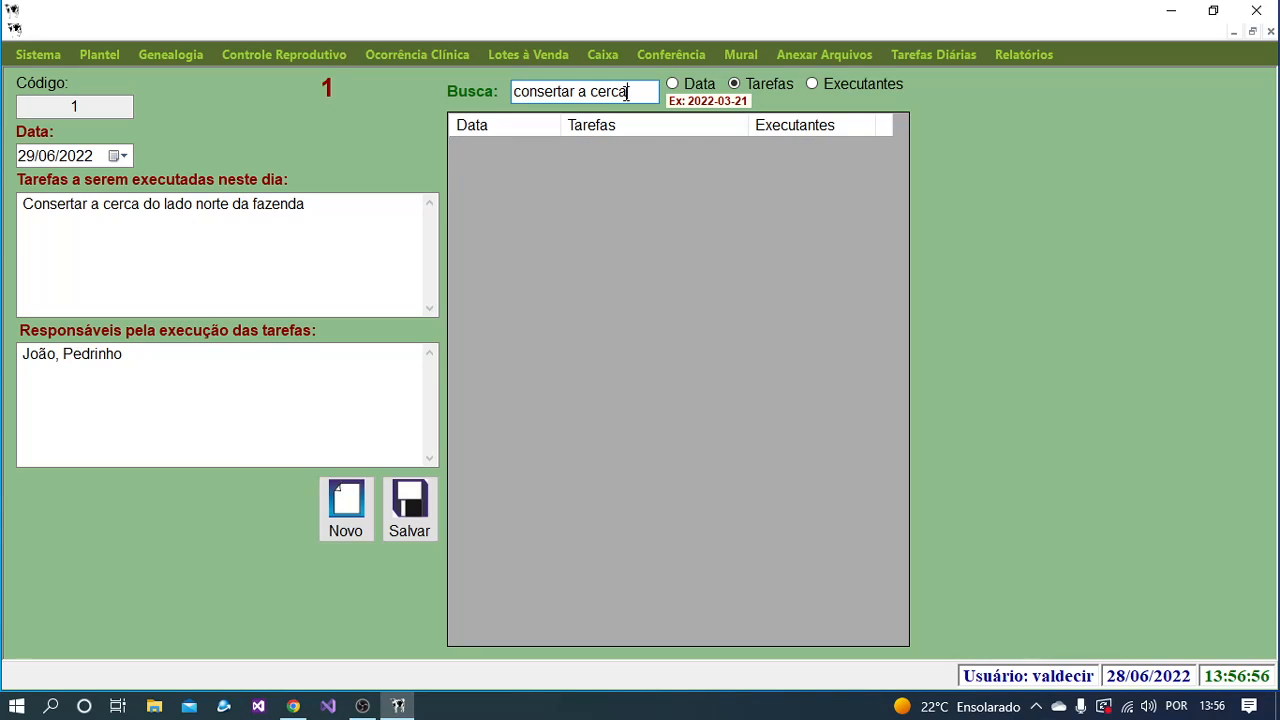
key("BackSpace")
key("BackSpace")
key("BackSpace")
key("BackSpace")
key("BackSpace")
key("BackSpace")
key("BackSpace")
key("BackSpace")
key("BackSpace")
key("BackSpace")
key("BackSpace")
key("BackSpace")
key("BackSpace")
key("BackSpace")
key("BackSpace")
key("BackSpace")
key("BackSpace")
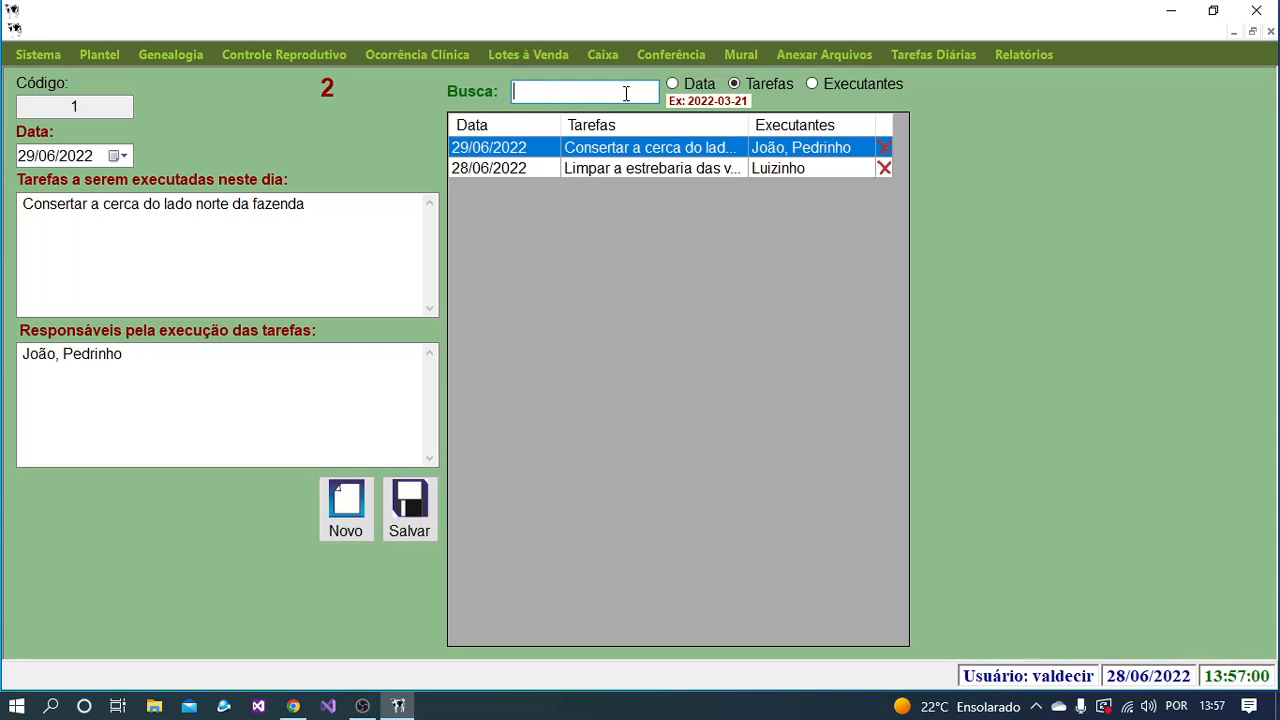
Step: Search the records by task description for "limp", and clear the search
type("limp")
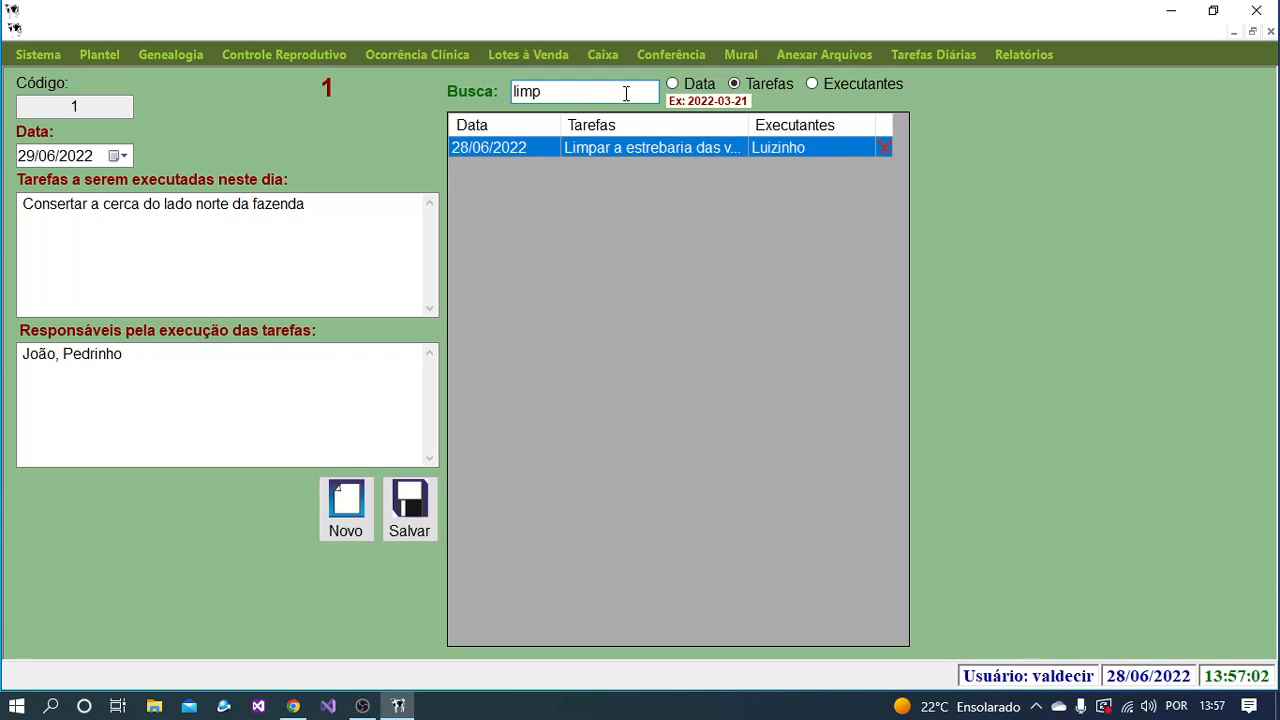
key("BackSpace")
key("BackSpace")
key("BackSpace")
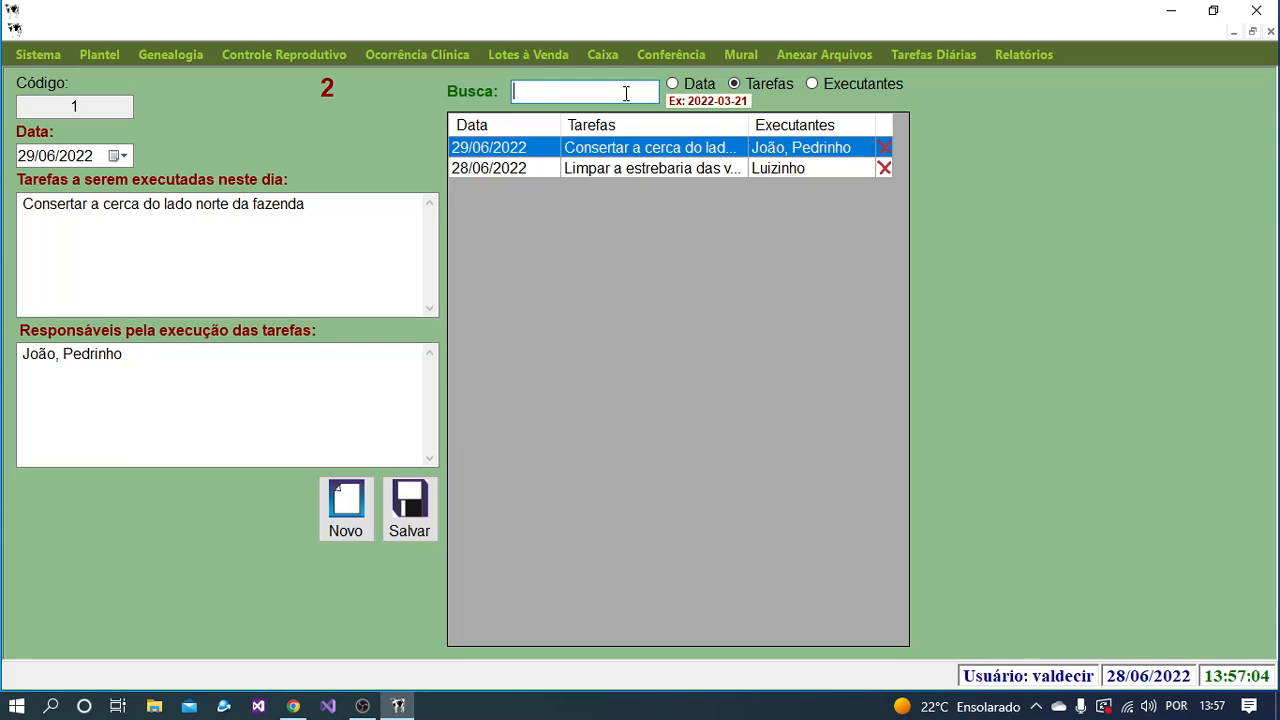
Step: Search the records by worker using the first two letters of the first fence-repair worker's name, and clear the search
left_click(814, 83)
type("jo")
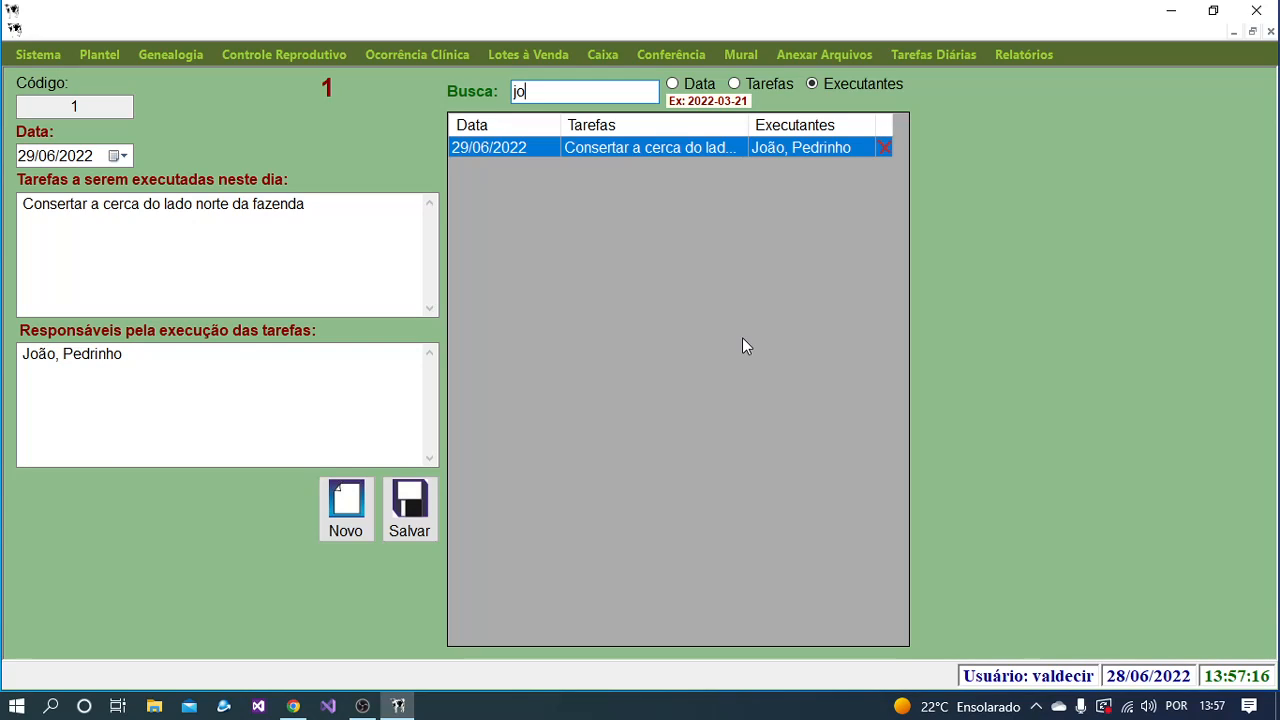
key("BackSpace")
key("BackSpace")
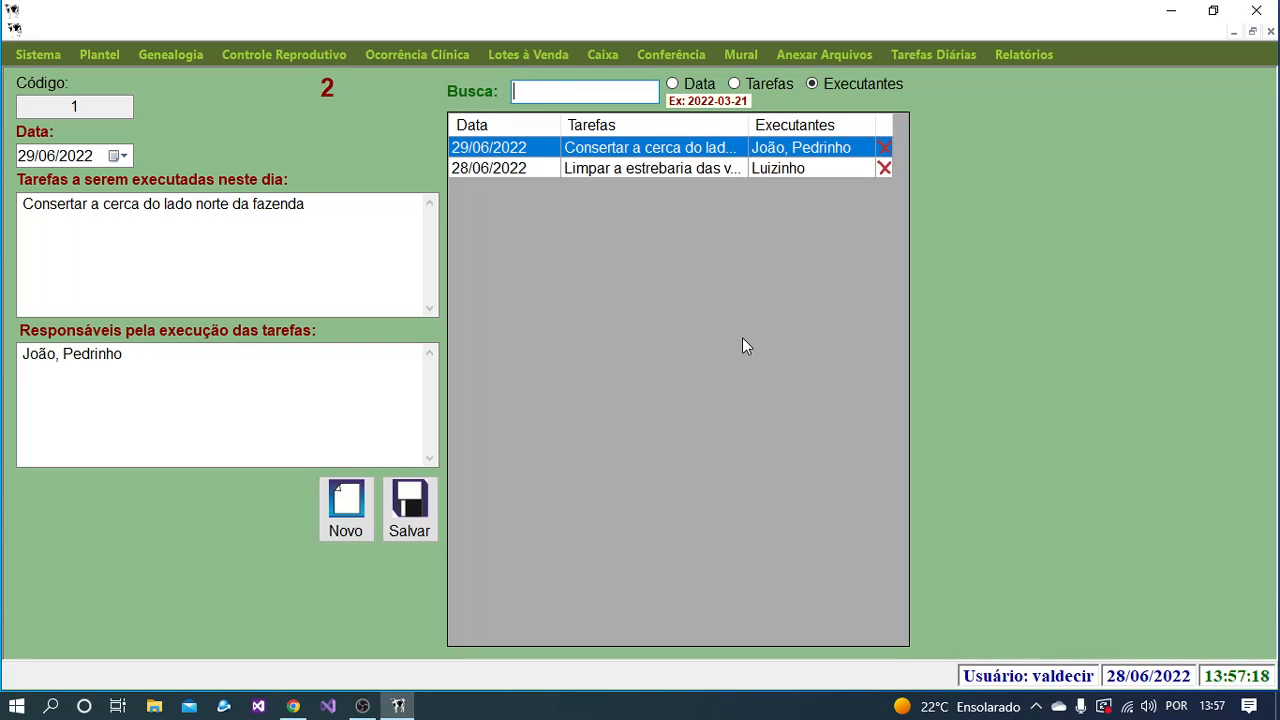
Step: Search the records by worker for the person responsible for the stable cleaning, and clear the search
type("lui")
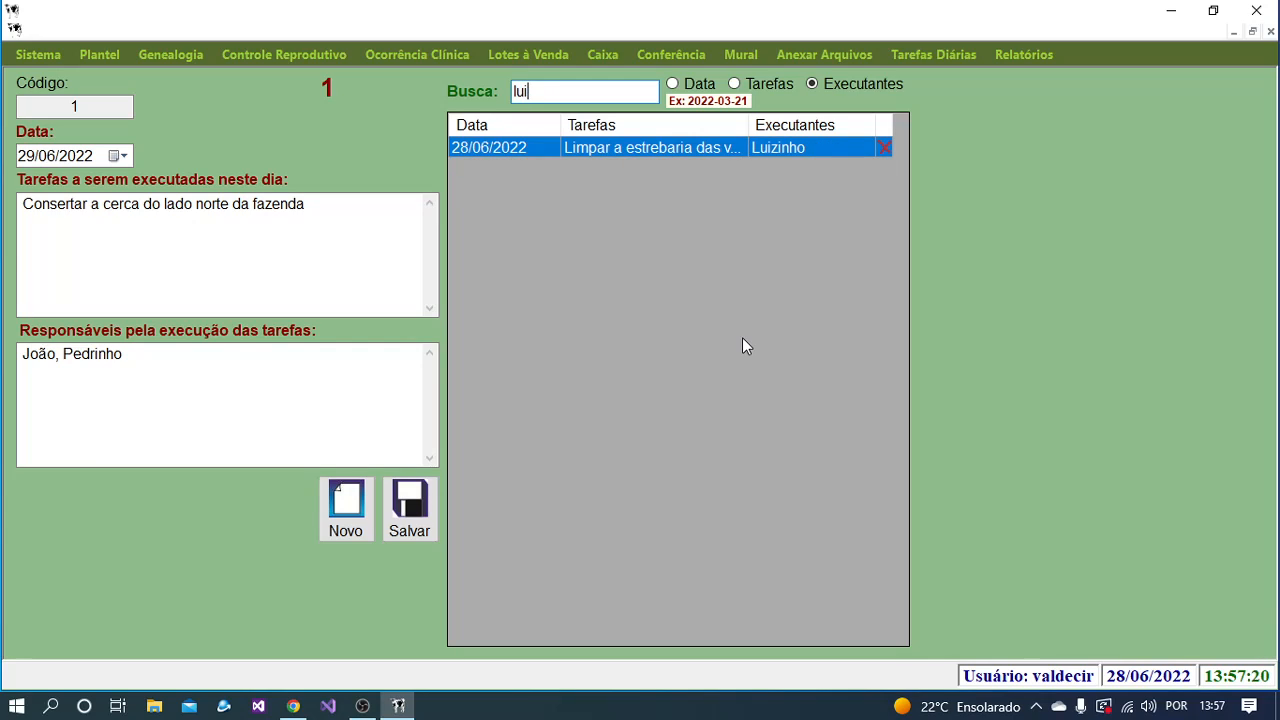
type("zinh")
key("BackSpace")
key("BackSpace")
key("BackSpace")
key("BackSpace")
key("BackSpace")
key("BackSpace")
key("BackSpace")
Step: Start a new task record dated 28/06/2022 with the task description "Lavar a escadaria"
left_click(355, 507)
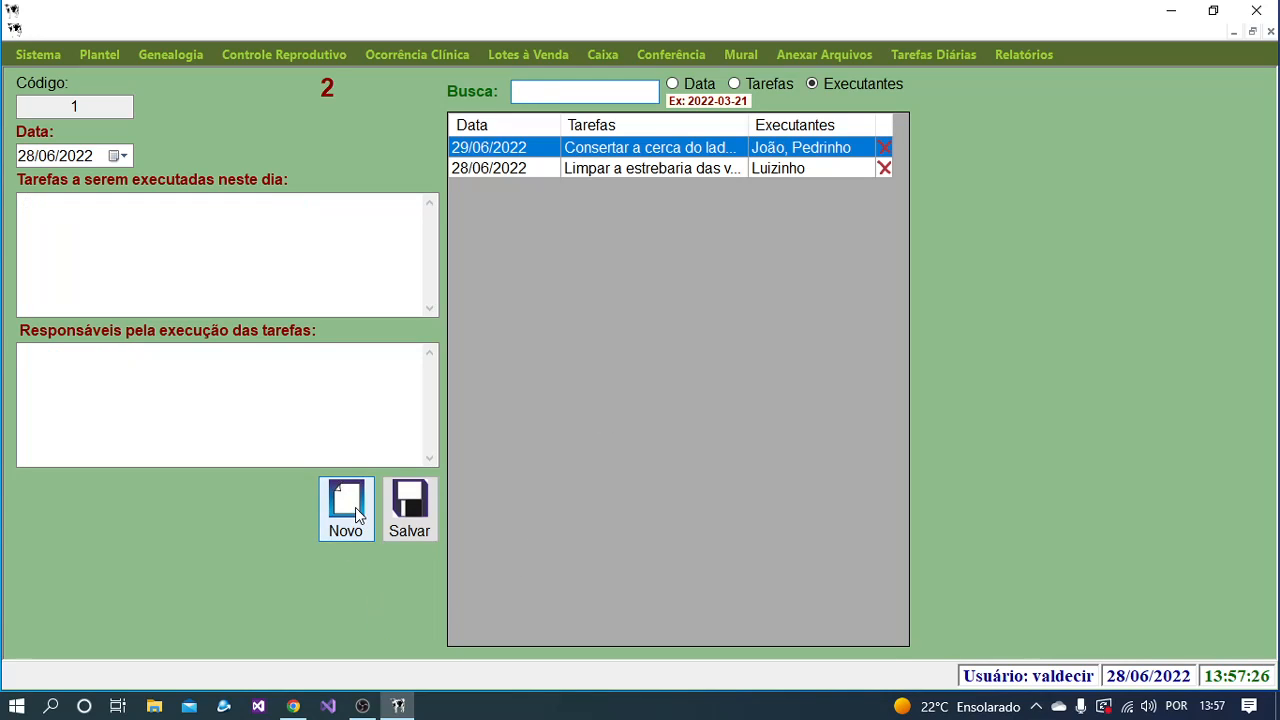
left_click(80, 206)
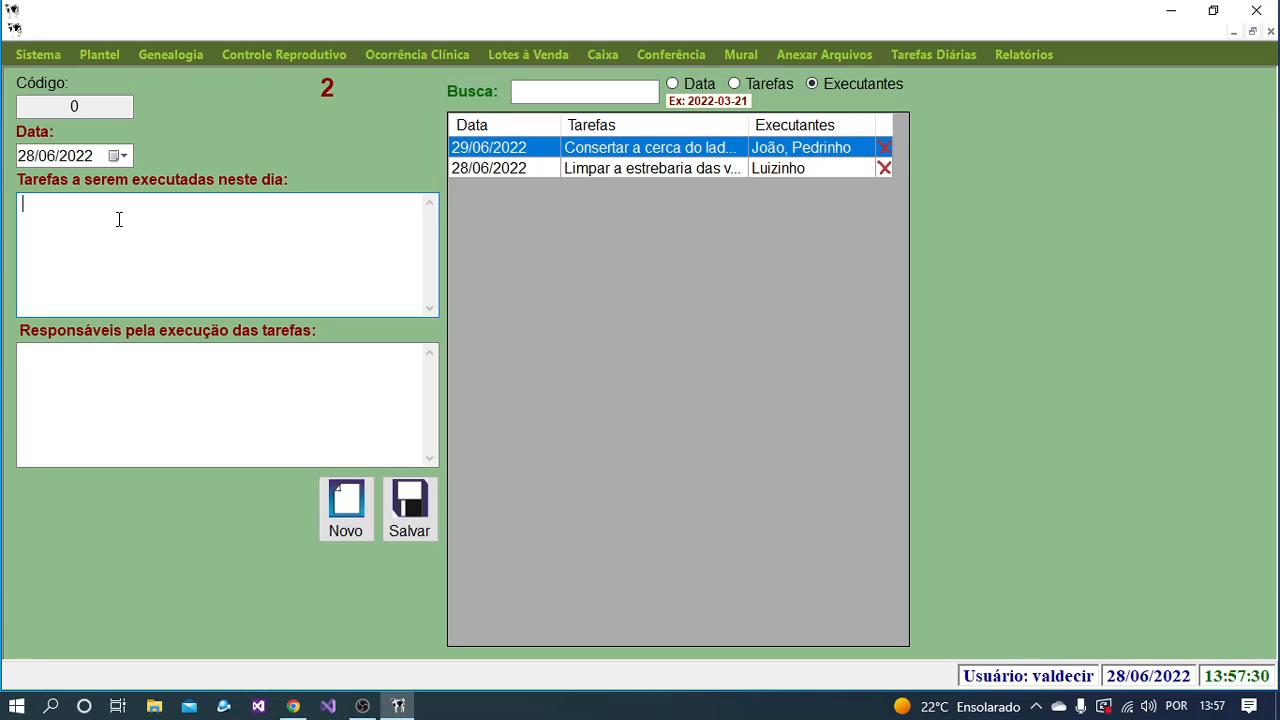
type("Lavar a escadaria")
Step: Enter the first names of the two workers responsible for washing the staircase, and save the record
left_click(110, 380)
type("Luiznho")
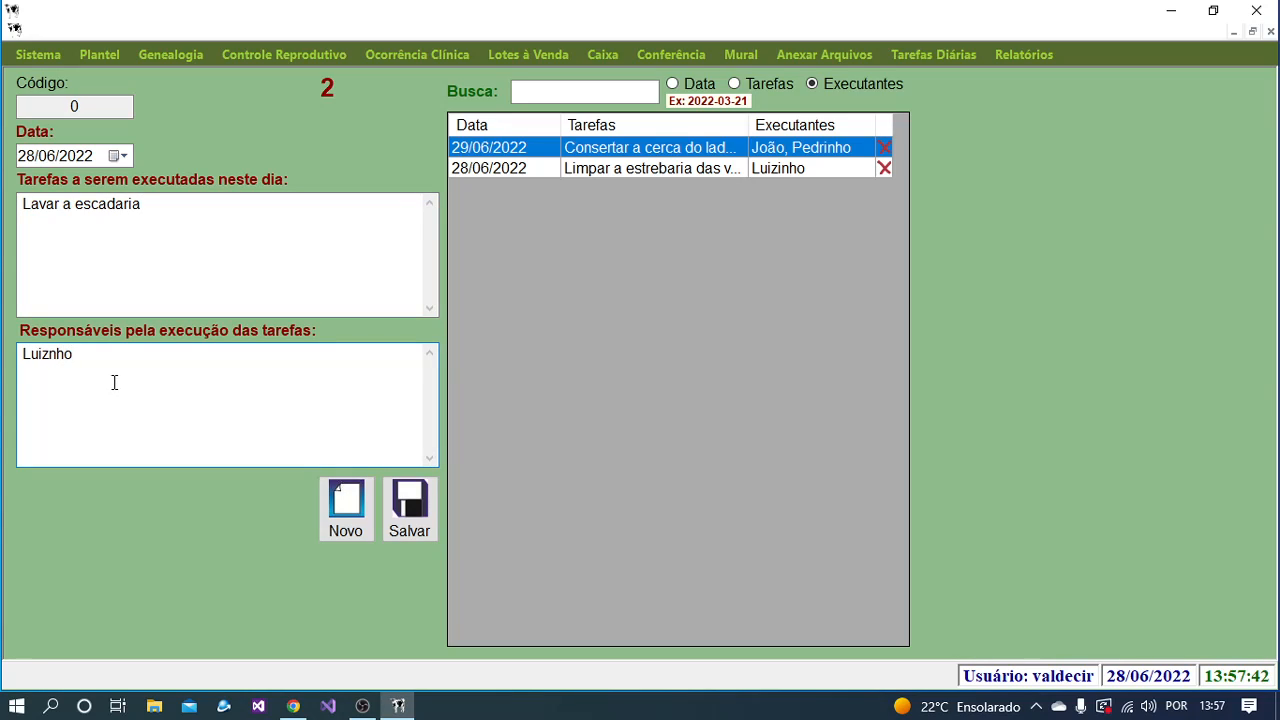
key("BackSpace")
key("BackSpace")
key("BackSpace")
type("zinho, João")
left_click(405, 500)
left_click(712, 422)
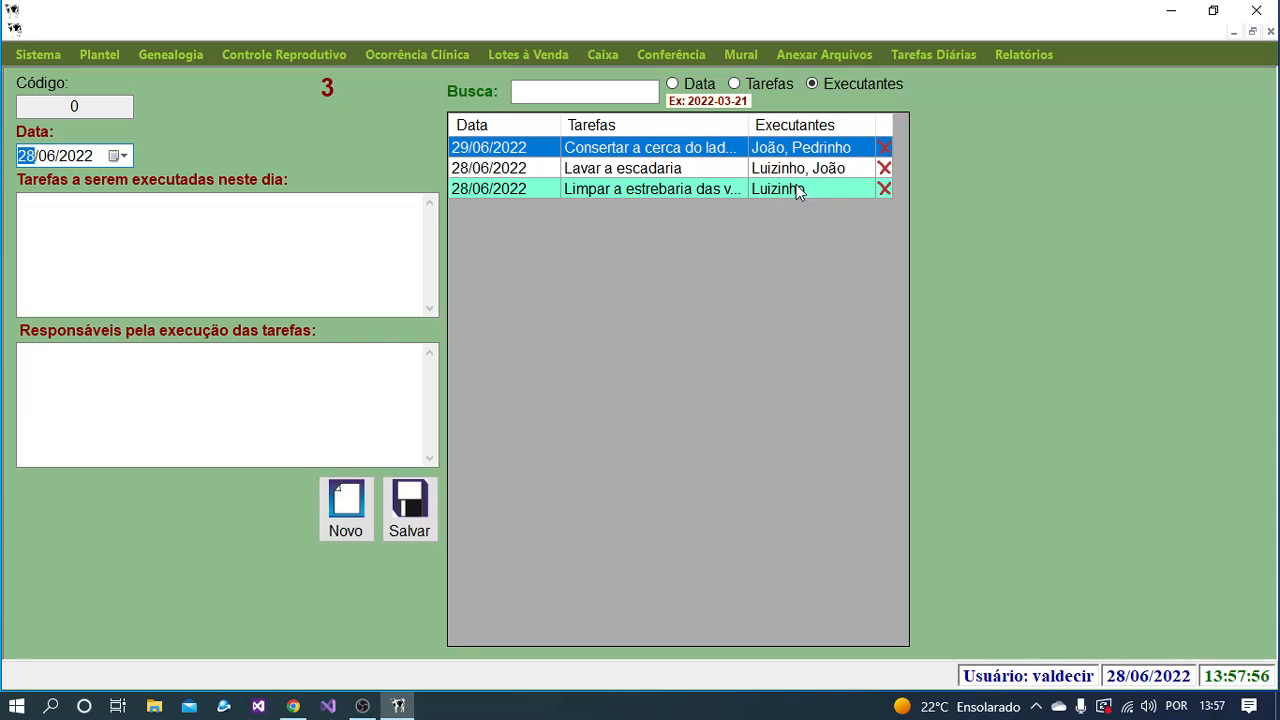
Step: Search the records by worker for the full first name of the person responsible for the stable cleaning
left_click(586, 92)
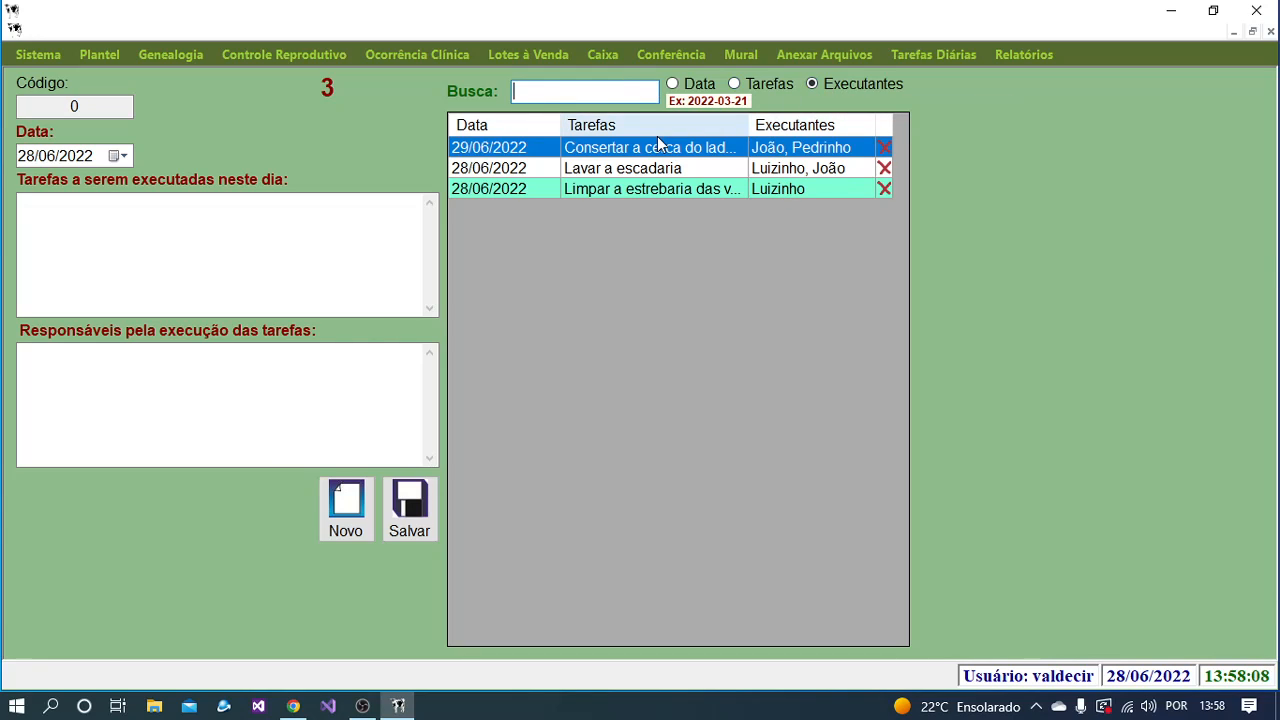
type("luiz")
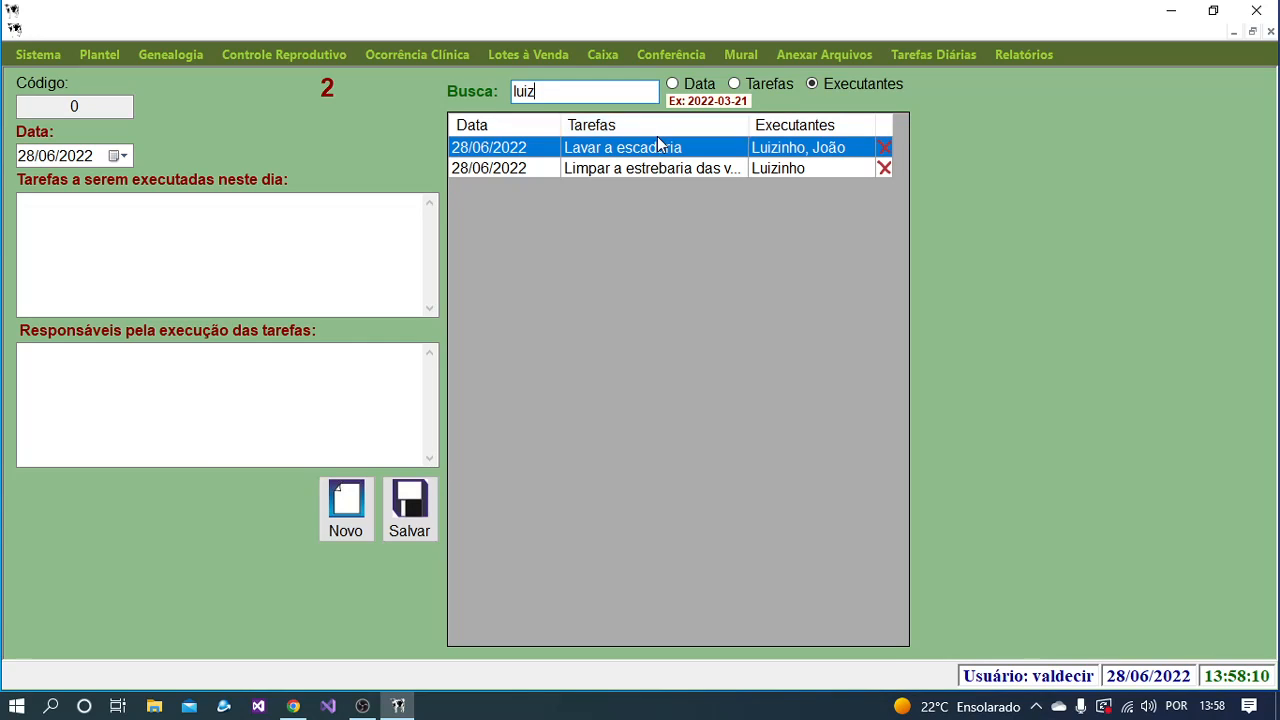
type("inho")
Step: Search the records by worker for the first name shared by the fence-repair and staircase tasks, and clear the search
left_click(578, 92)
type("joão")
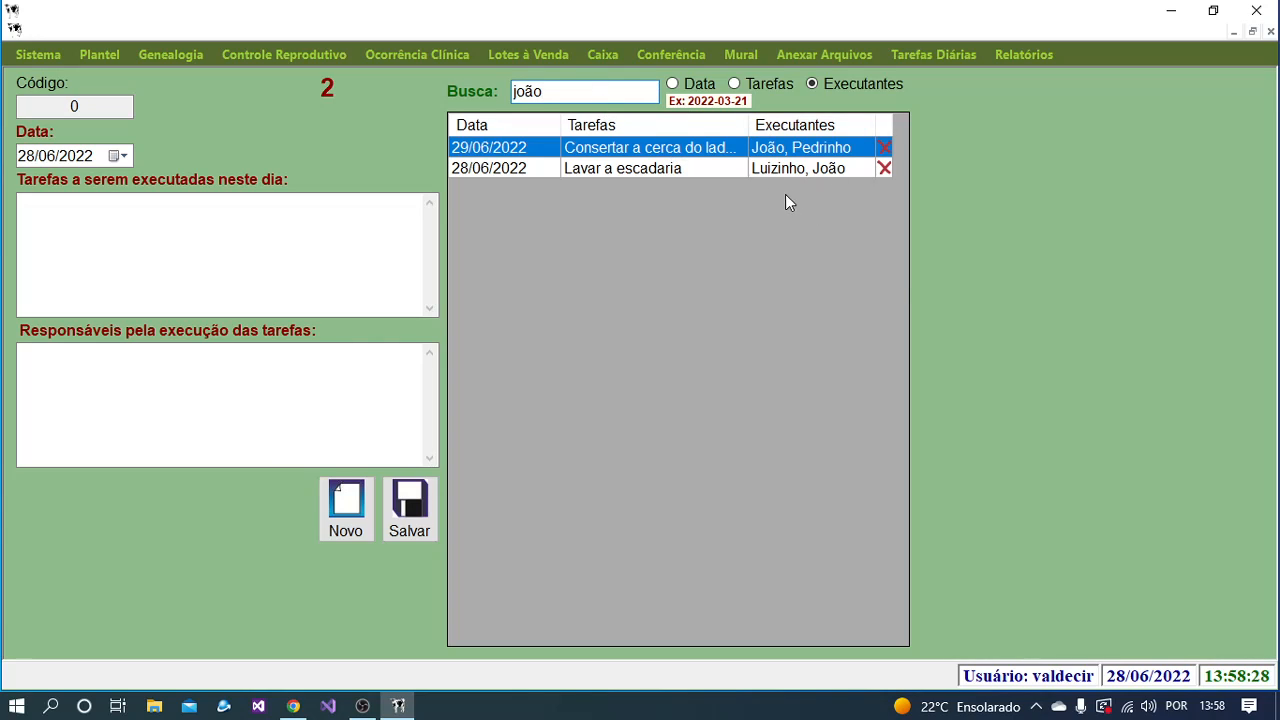
key("BackSpace")
key("BackSpace")
key("BackSpace")
key("BackSpace")
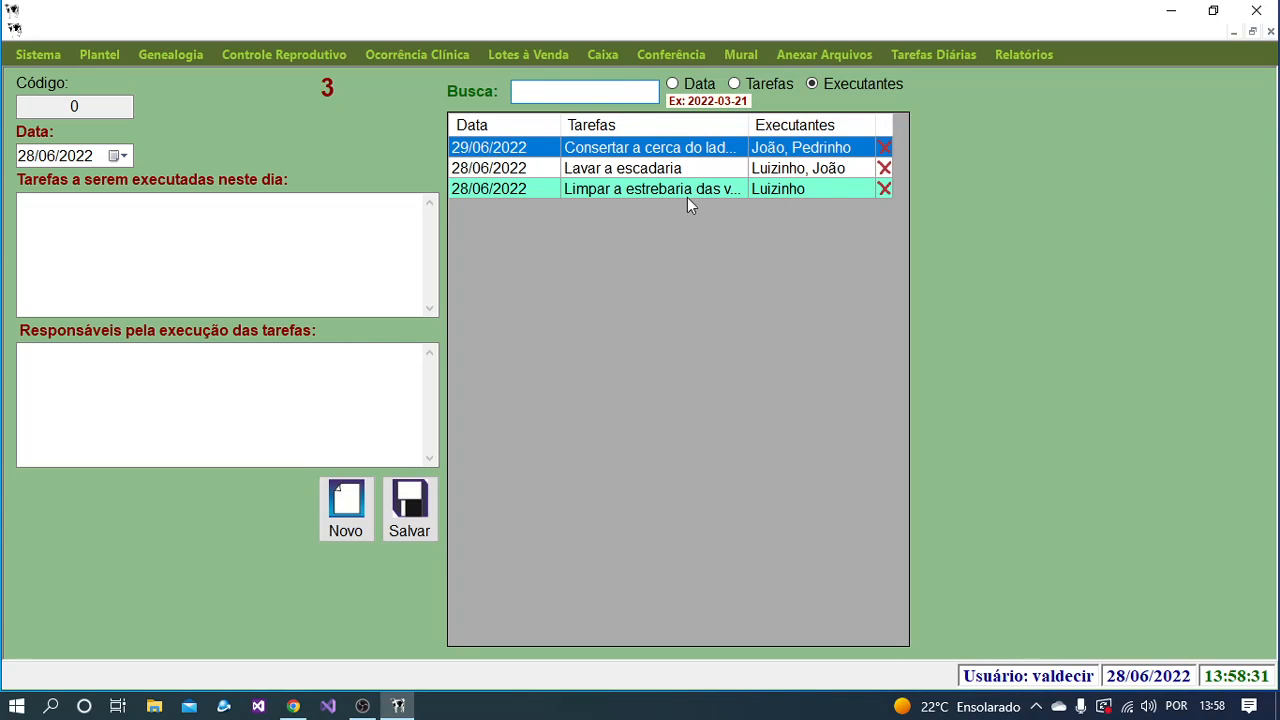
Step: Request deletion of the "Lavar a escadaria" record and decline the confirmation
left_click(884, 168)
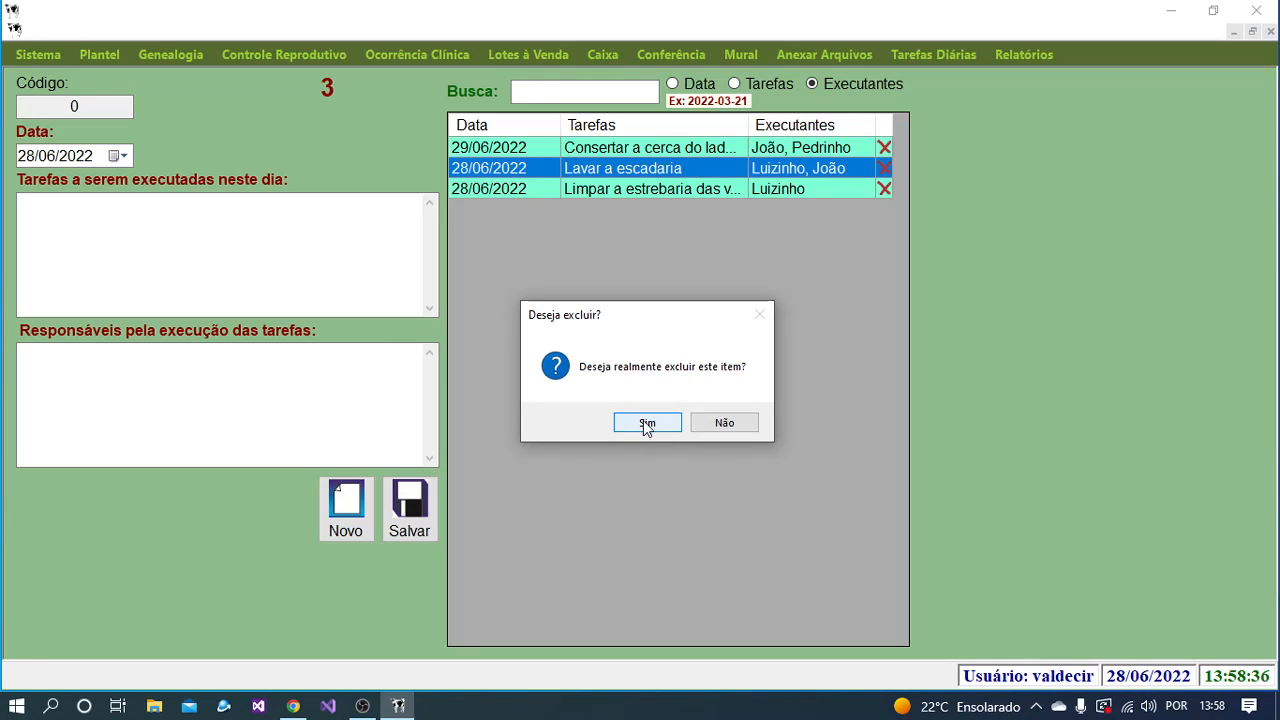
left_click(740, 424)
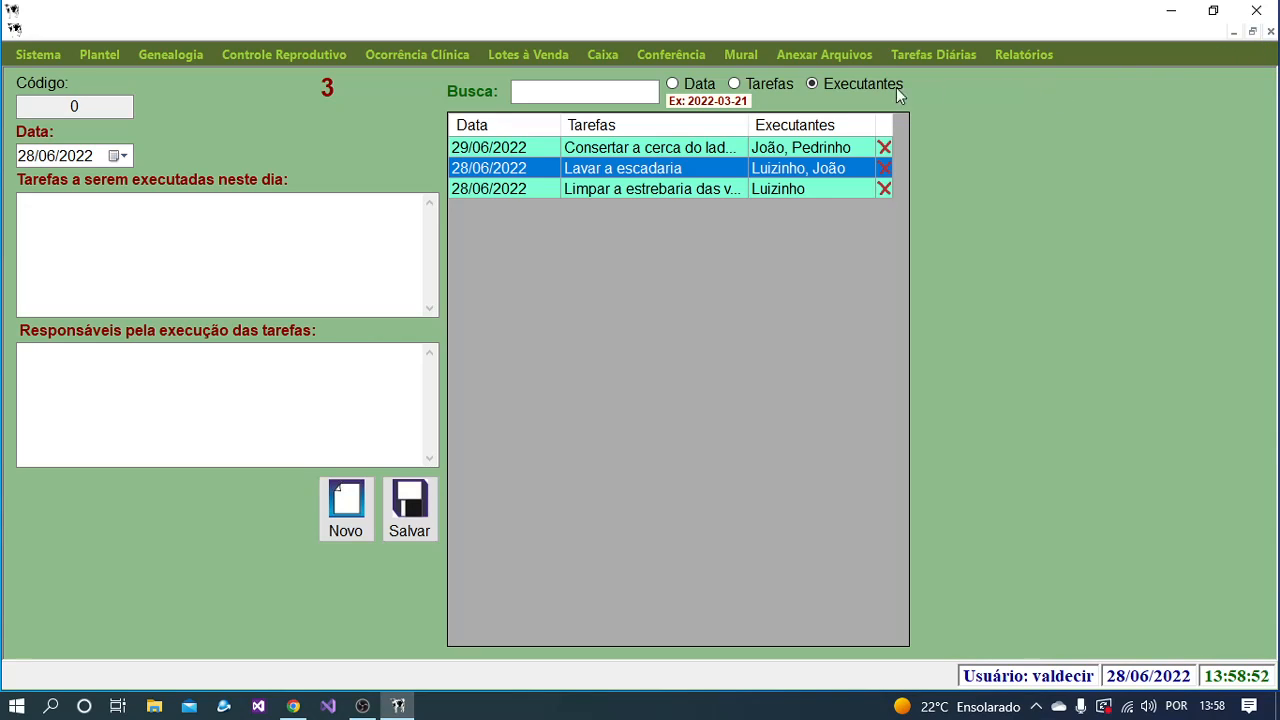
Step: Generate the Tarefas Diárias report for the period 28/06/2022 to 28/06/2022 and display it at 100% zoom
left_click(1024, 58)
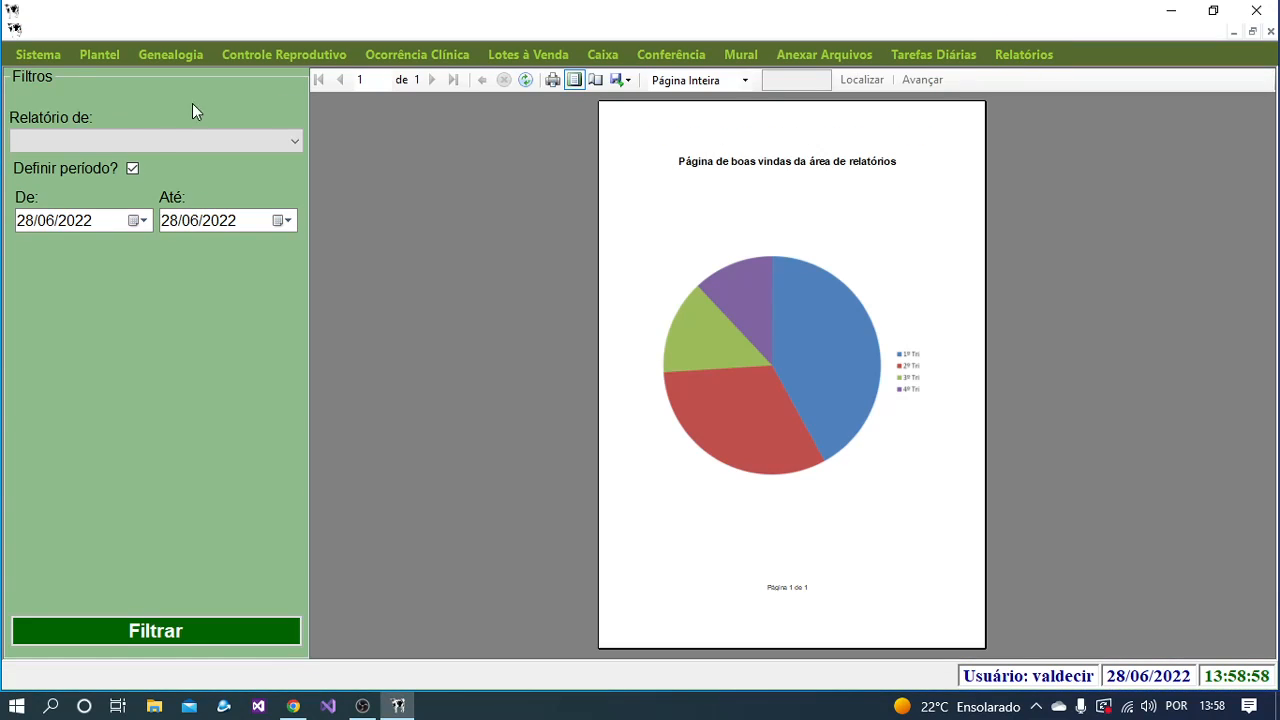
left_click(132, 144)
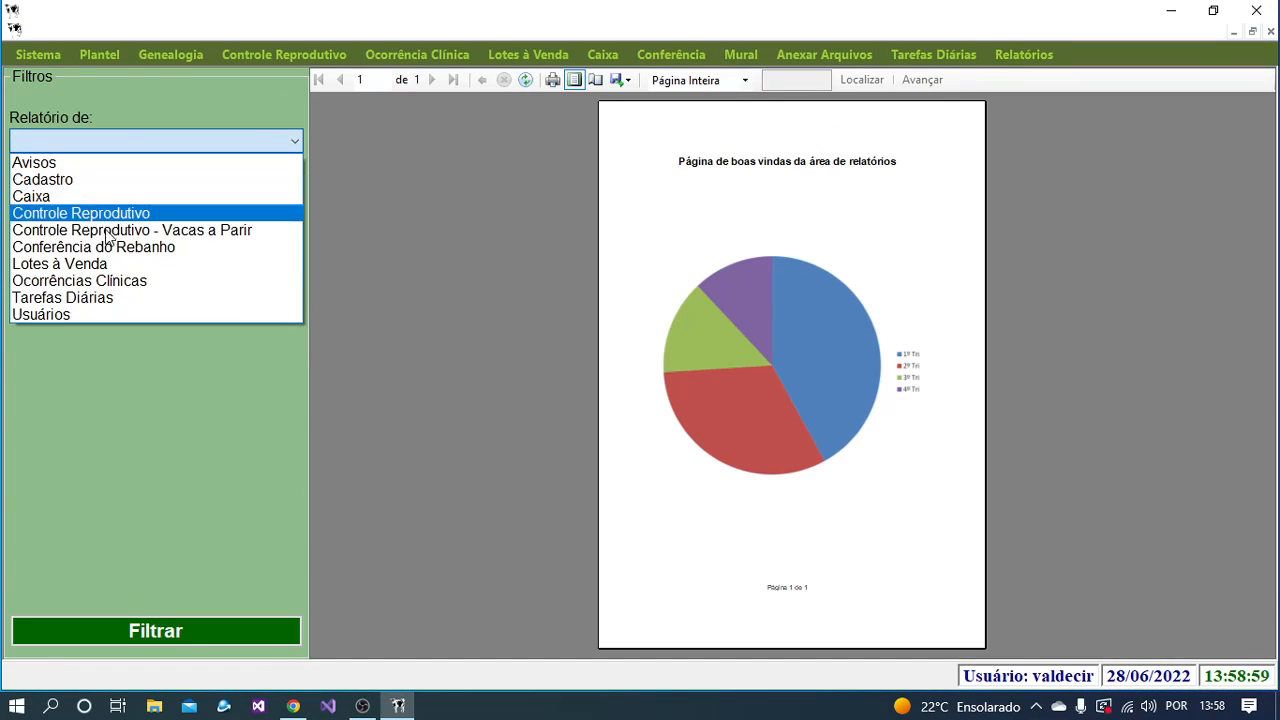
left_click(68, 296)
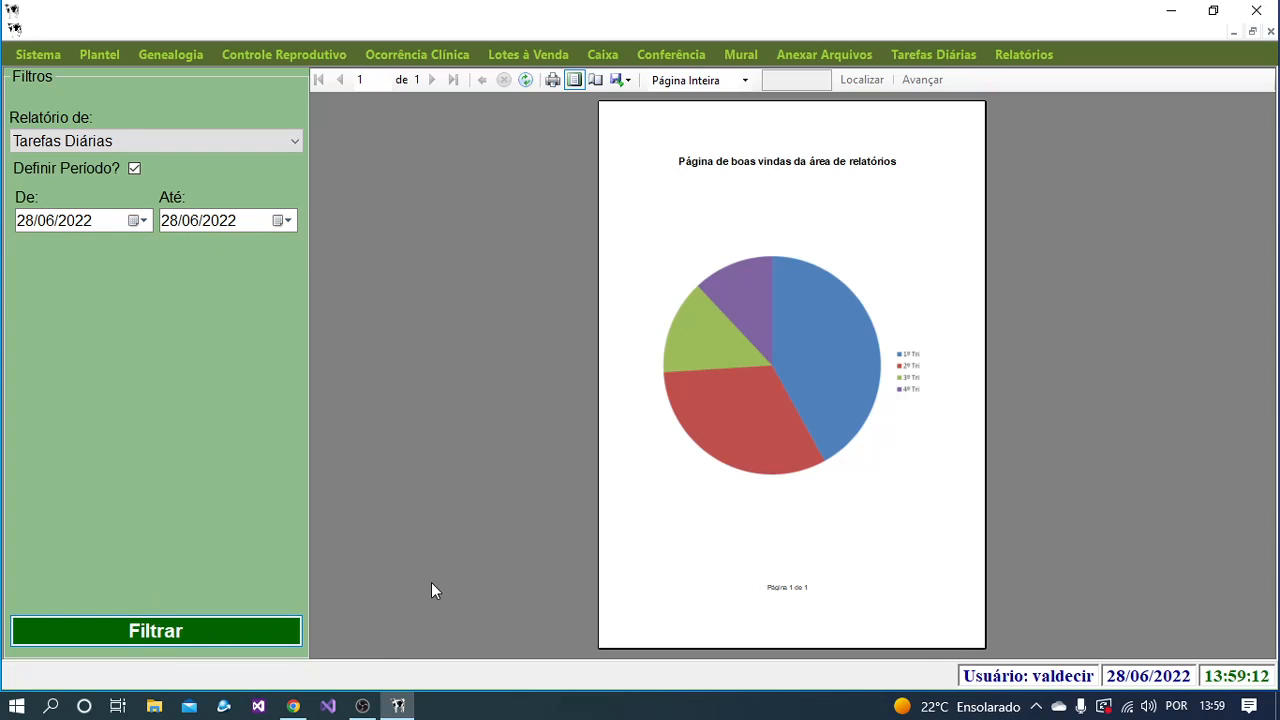
key("Return")
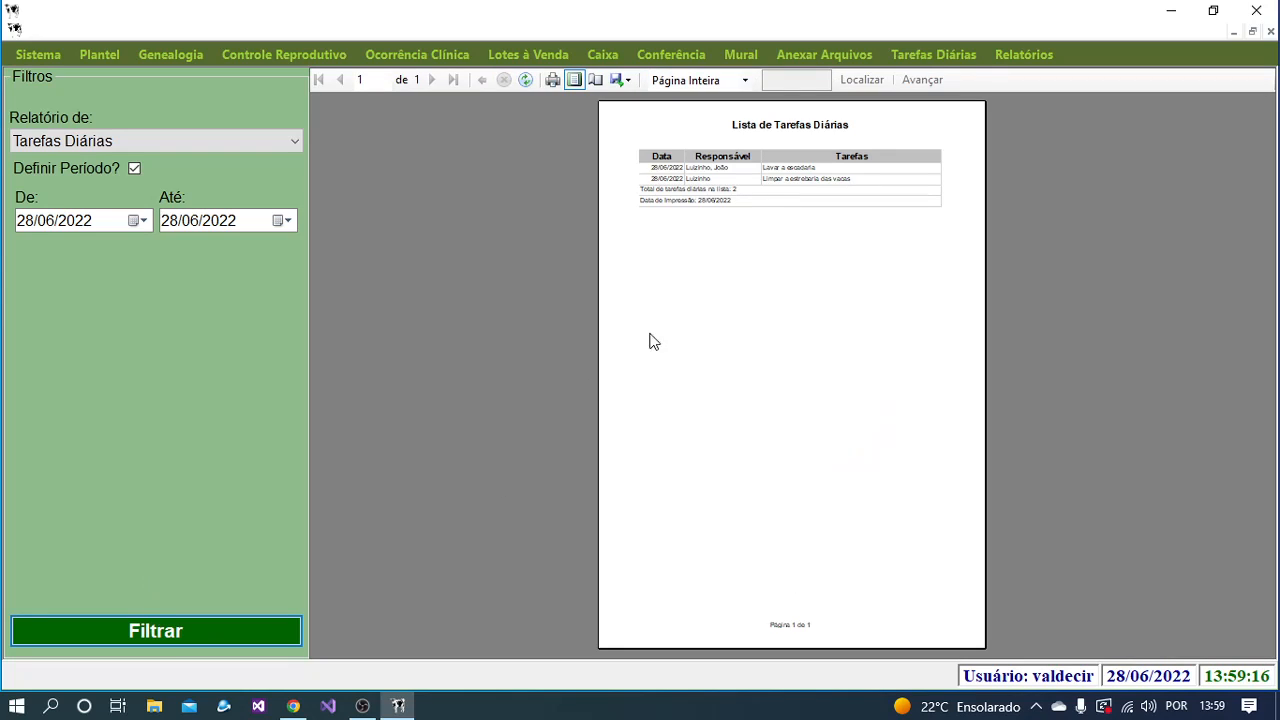
left_click(745, 81)
left_click(678, 176)
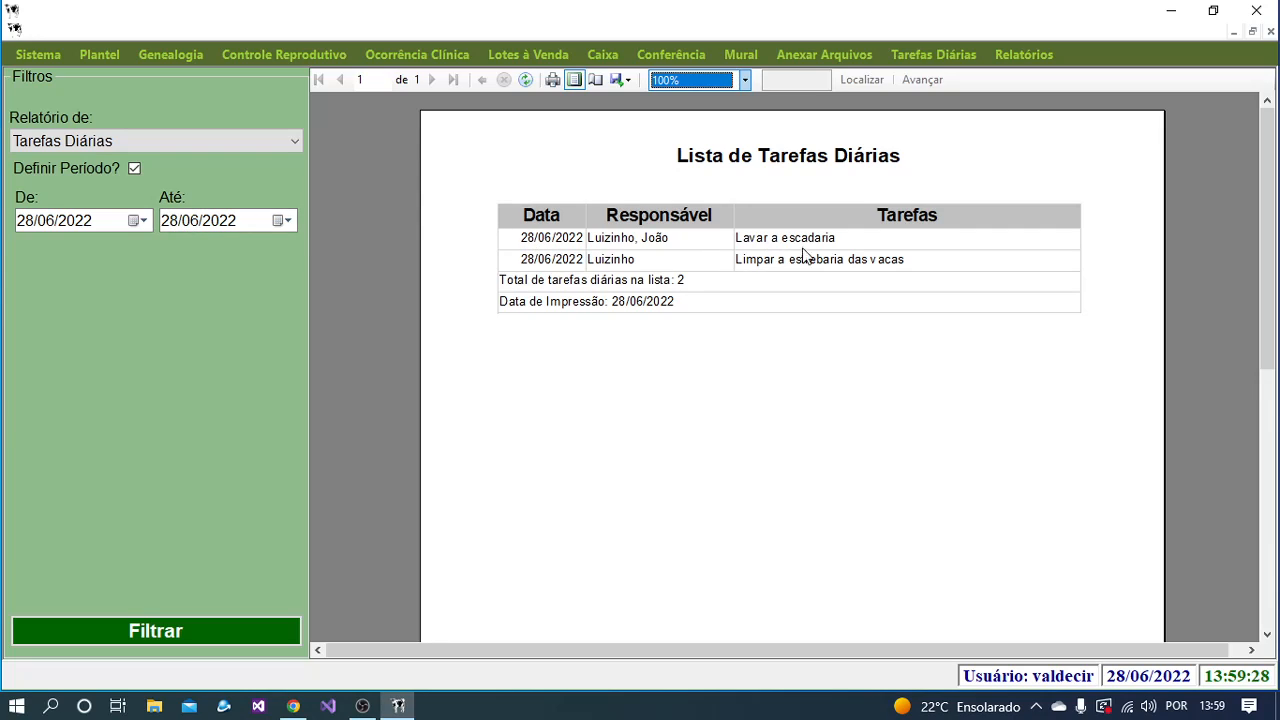
Step: Extend the report period's end date to 30/06/2022 and regenerate the daily tasks report
left_click(166, 221)
key("Up")
key("Up")
key("Up")
key("Up")
key("Up")
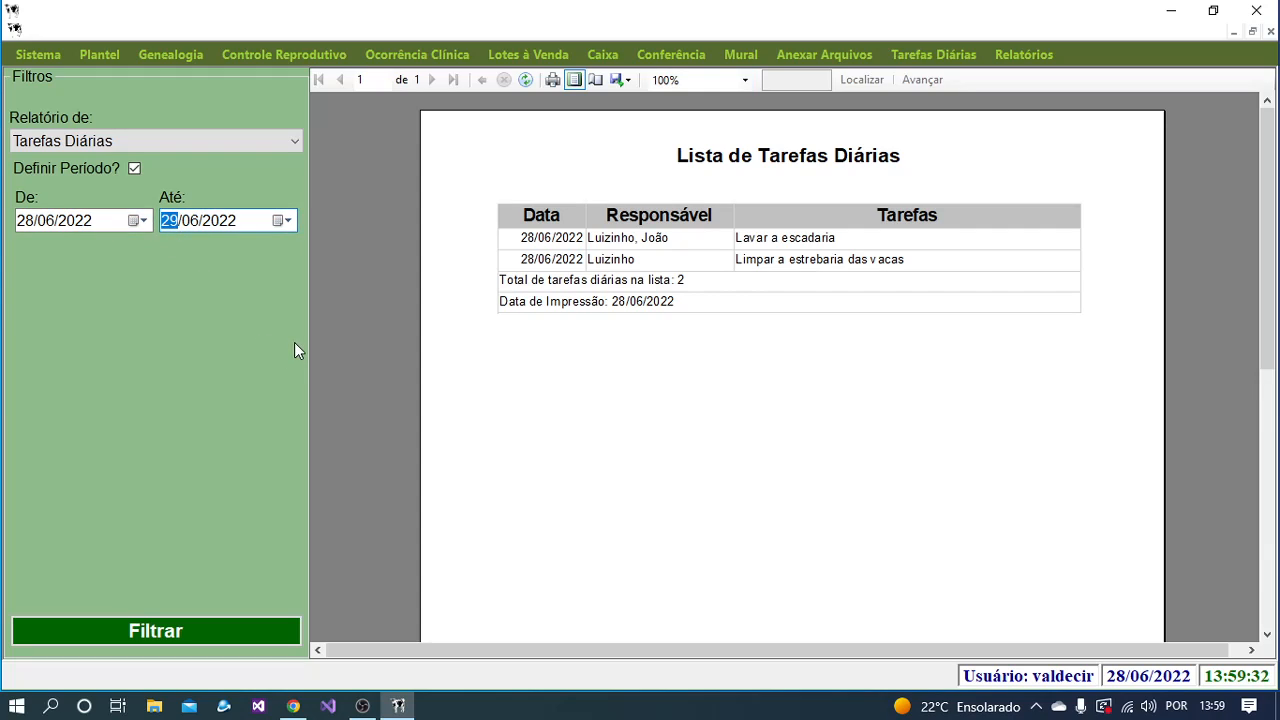
key("Down")
key("Down")
key("Down")
left_click(189, 625)
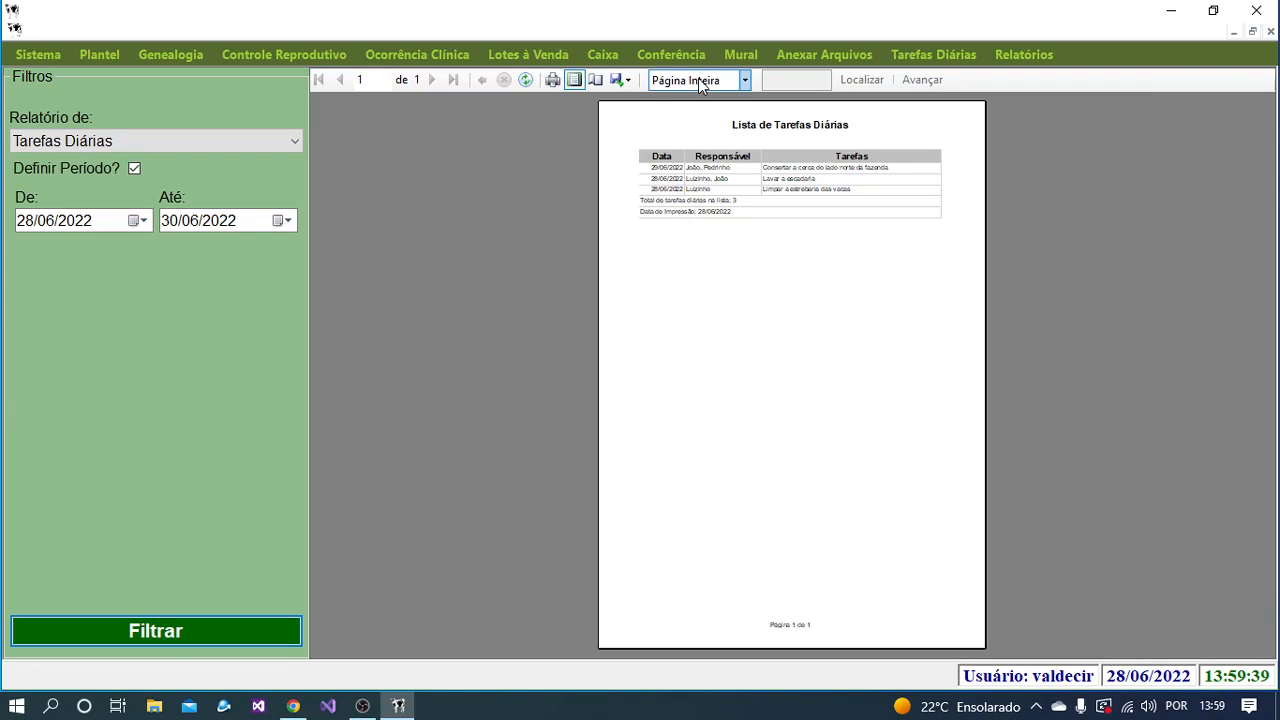
Step: Display the extended daily tasks report at 100% zoom, and close both the report and daily tasks screens
left_click(700, 82)
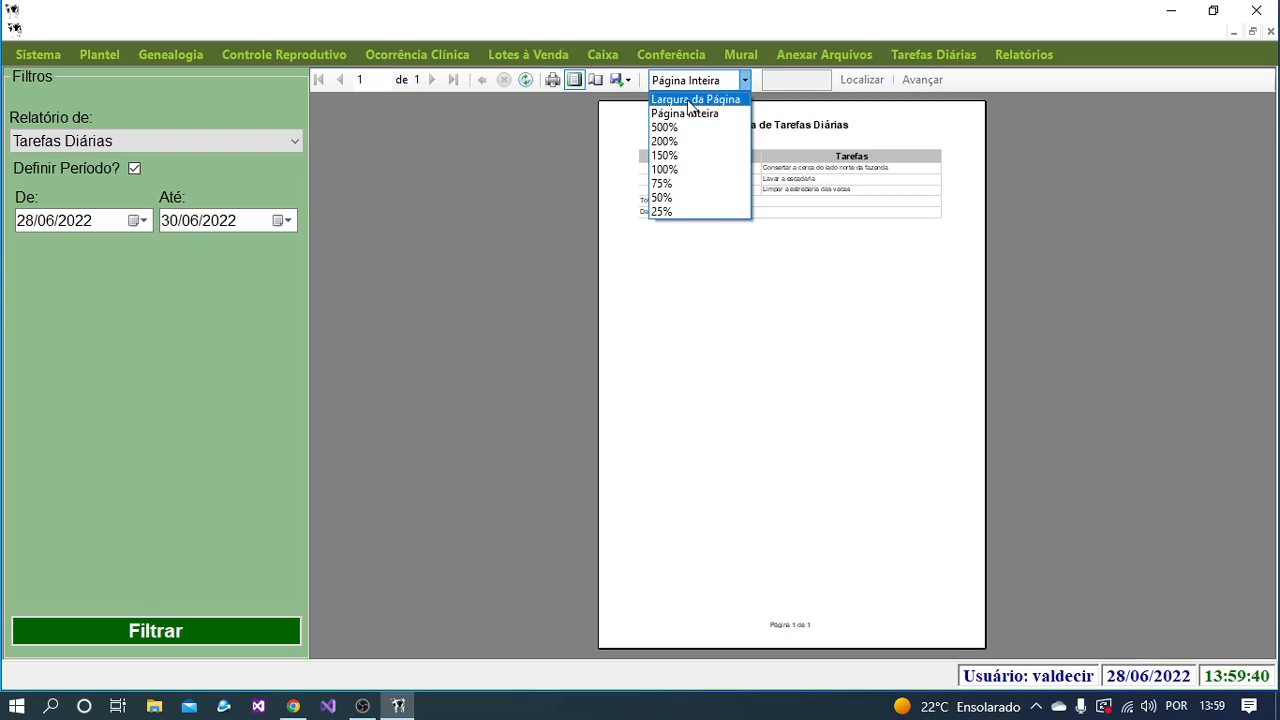
left_click(674, 168)
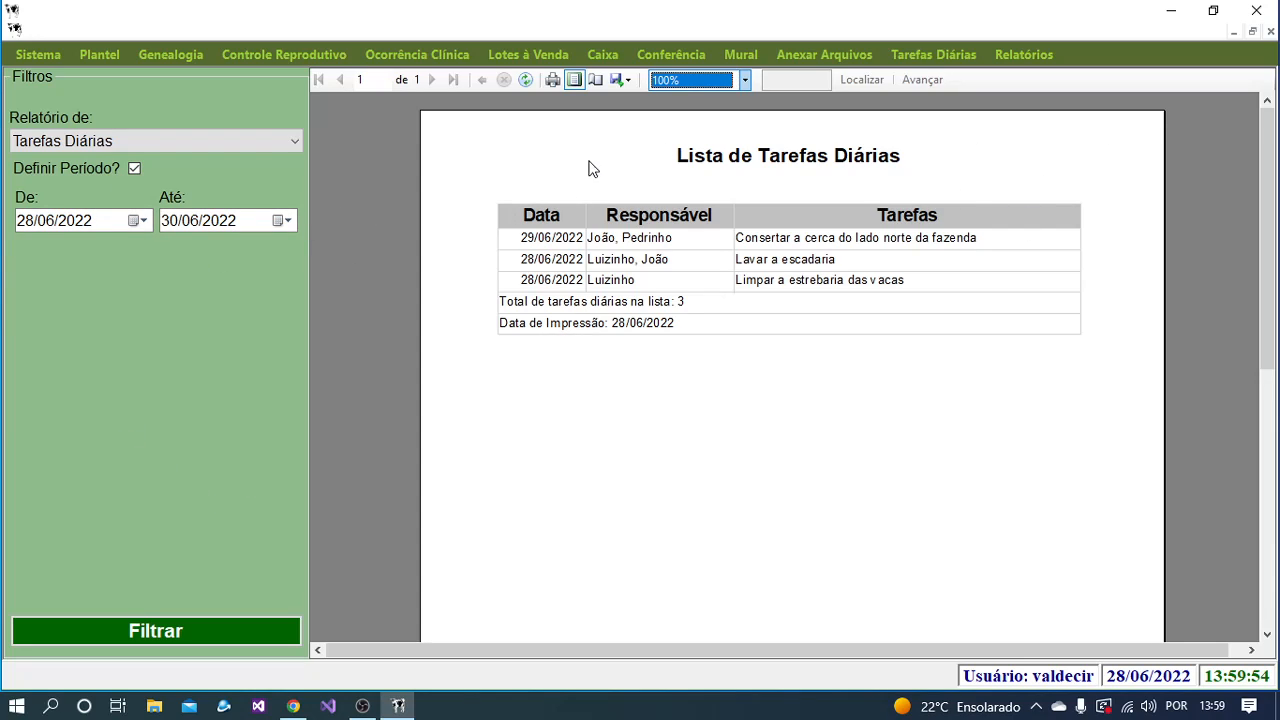
left_click(1270, 31)
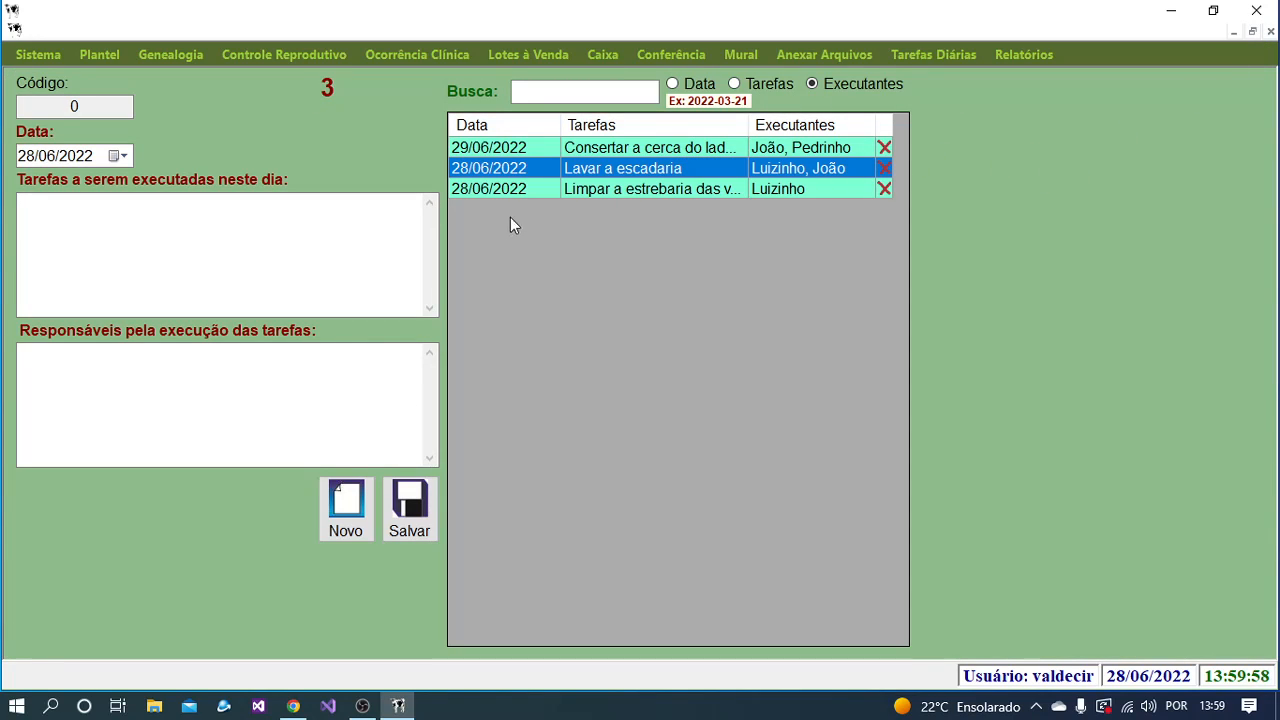
left_click(1270, 33)
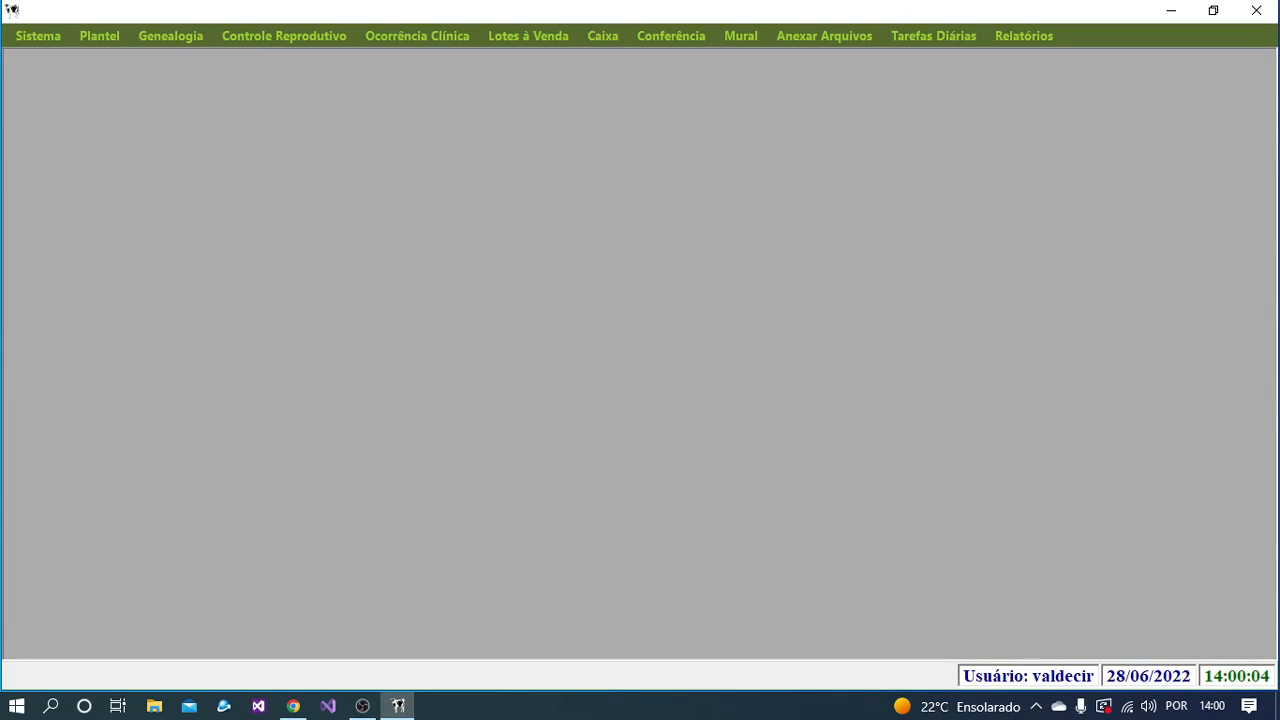